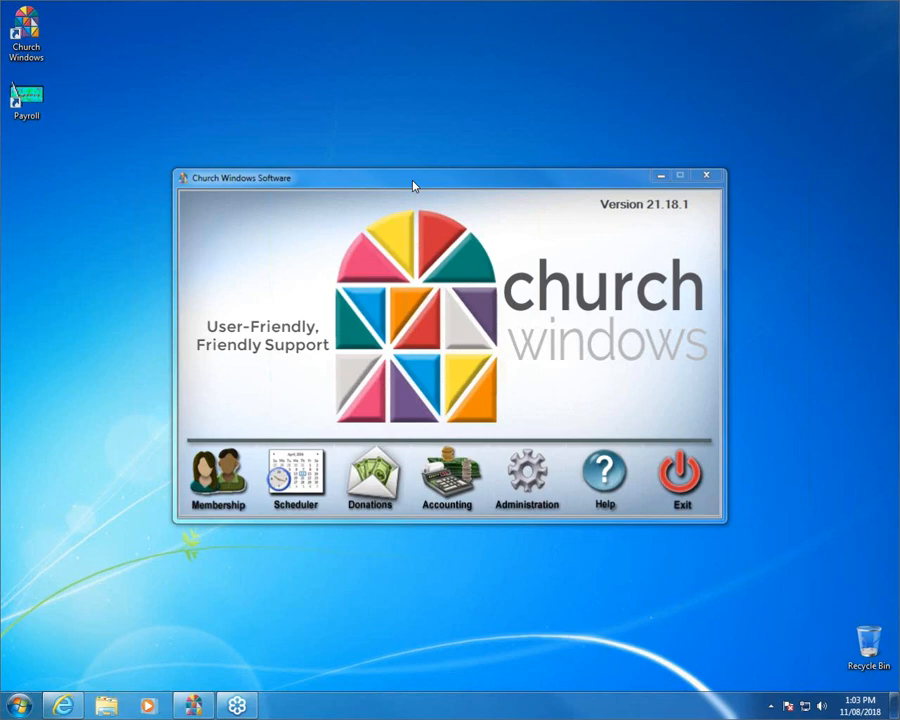
Step: View the Church Windows website home page in the browser and return to the Church Windows launcher
{"action": "left_click", "coordinate": [62, 706]}
{"action": "mouse_move", "coordinate": [511, 90]}
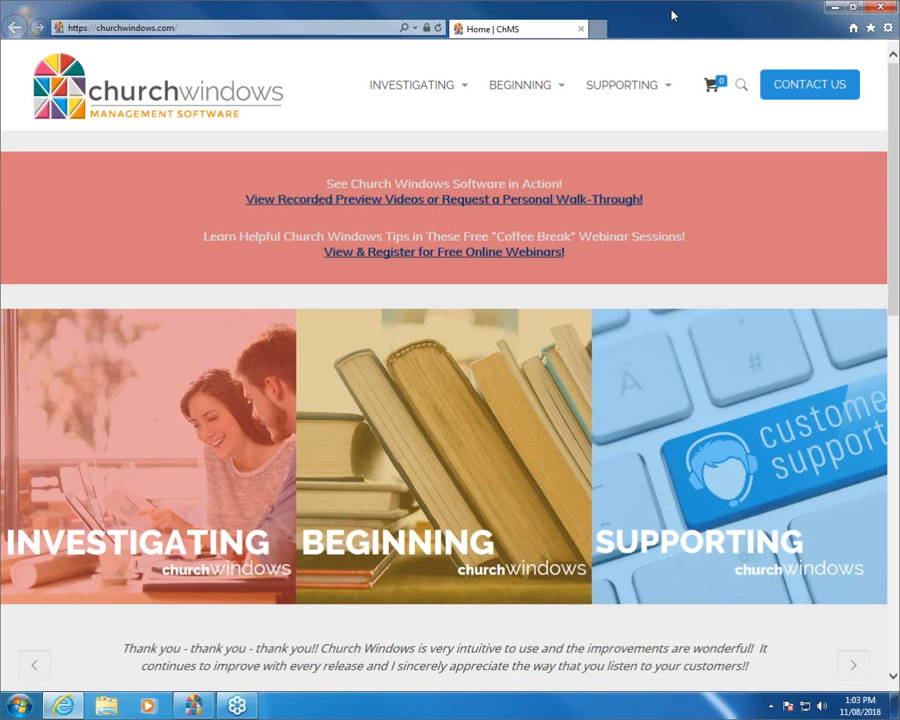
{"action": "left_click", "coordinate": [833, 12]}
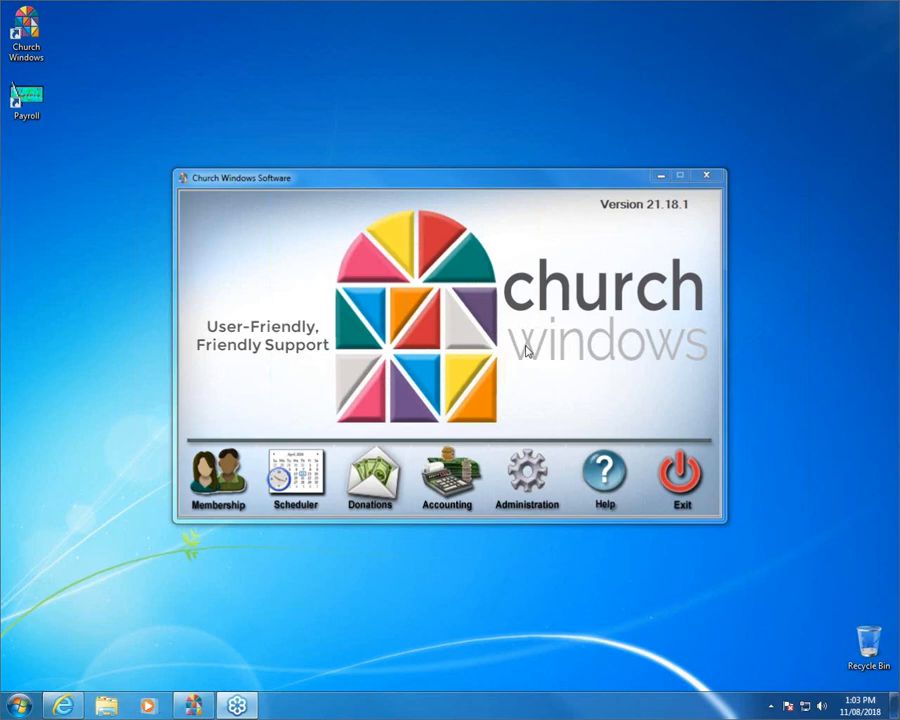
Step: Open the Auto Assign # function for givers in the Donations module and accept the exclusive-access notice
{"action": "left_click", "coordinate": [366, 485]}
{"action": "left_click", "coordinate": [197, 58]}
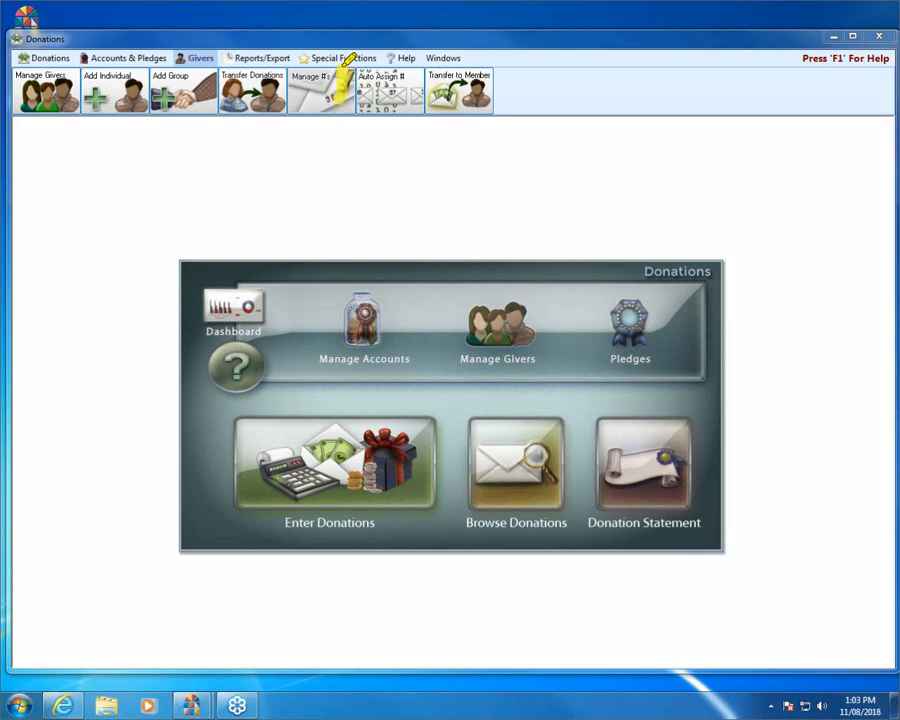
{"action": "mouse_move", "coordinate": [344, 66]}
{"action": "left_mouse_down"}
{"action": "mouse_move", "coordinate": [428, 62]}
{"action": "mouse_move", "coordinate": [440, 132]}
{"action": "mouse_move", "coordinate": [363, 145]}
{"action": "mouse_move", "coordinate": [343, 122]}
{"action": "mouse_move", "coordinate": [341, 88]}
{"action": "left_mouse_up"}
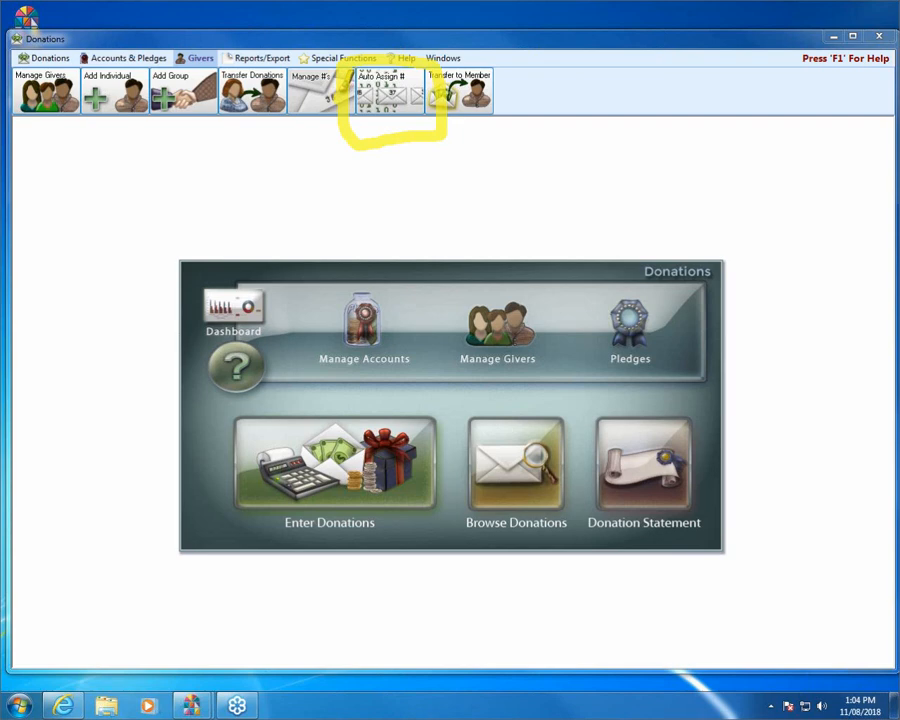
{"action": "key", "text": "Escape"}
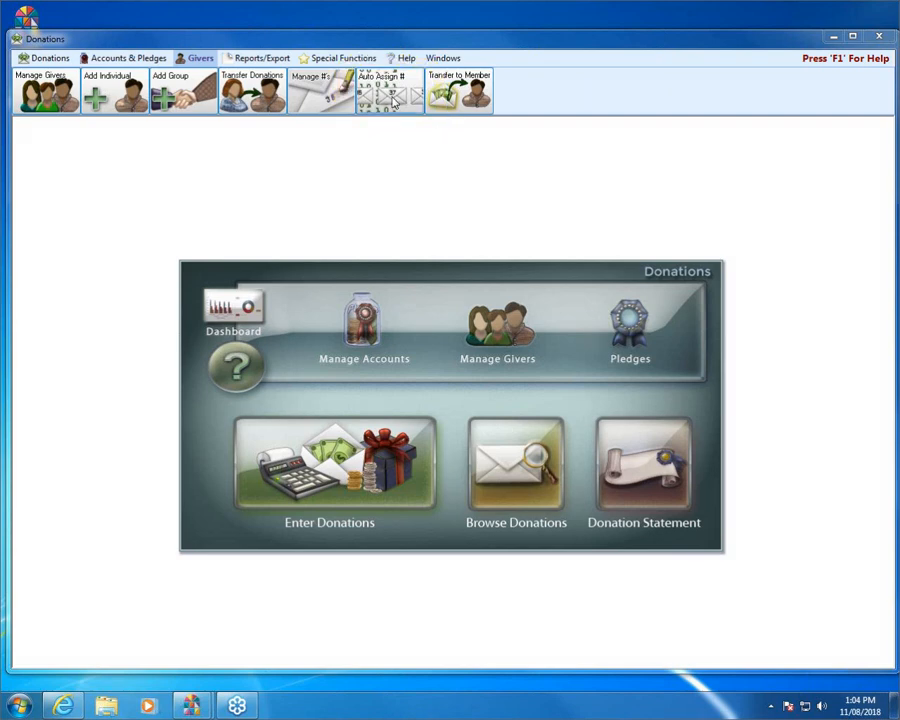
{"action": "left_click", "coordinate": [390, 96]}
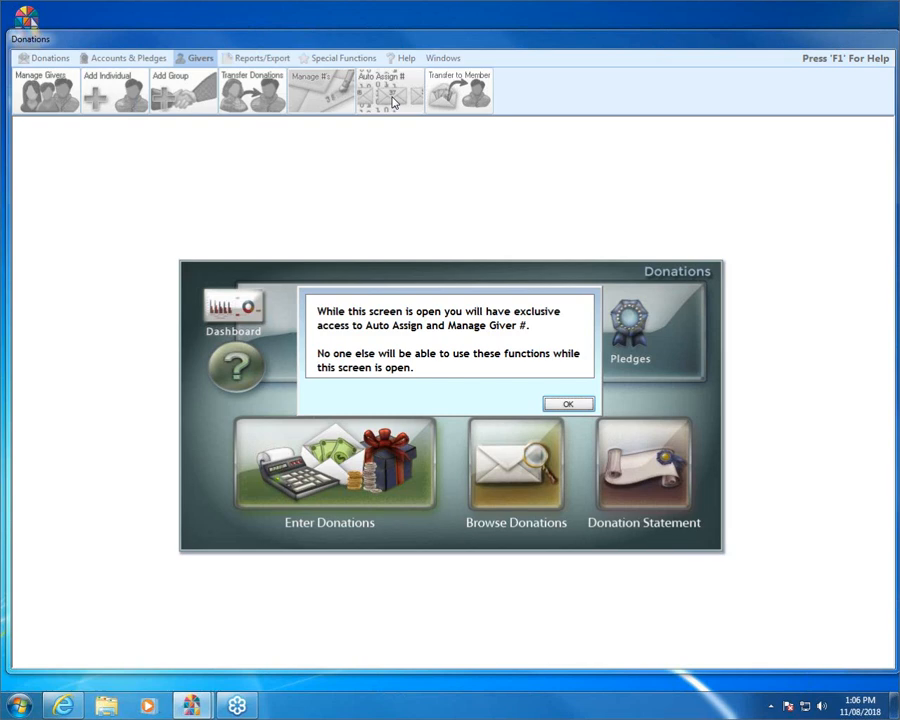
{"action": "left_click", "coordinate": [567, 404]}
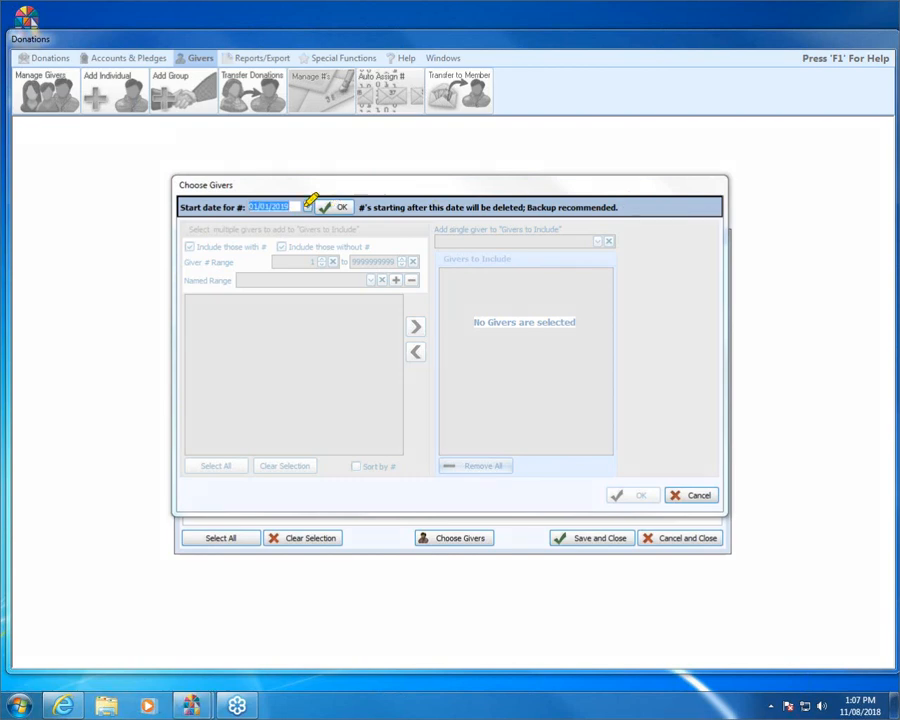
Step: Confirm 01/01/2019 as the start date for the giver numbers
{"action": "mouse_move", "coordinate": [221, 184]}
{"action": "left_mouse_down"}
{"action": "mouse_move", "coordinate": [348, 167]}
{"action": "mouse_move", "coordinate": [368, 200]}
{"action": "mouse_move", "coordinate": [243, 228]}
{"action": "mouse_move", "coordinate": [196, 192]}
{"action": "left_mouse_up"}
{"action": "mouse_move", "coordinate": [363, 188]}
{"action": "left_mouse_down"}
{"action": "mouse_move", "coordinate": [626, 185]}
{"action": "mouse_move", "coordinate": [657, 205]}
{"action": "mouse_move", "coordinate": [450, 218]}
{"action": "mouse_move", "coordinate": [356, 202]}
{"action": "left_mouse_up"}
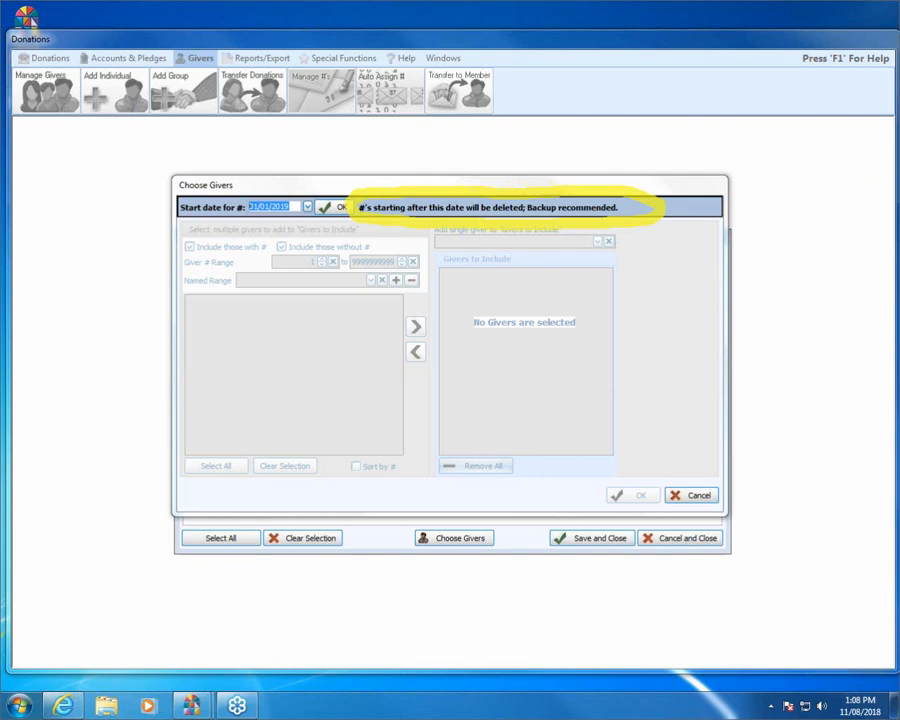
{"action": "key", "text": "Escape"}
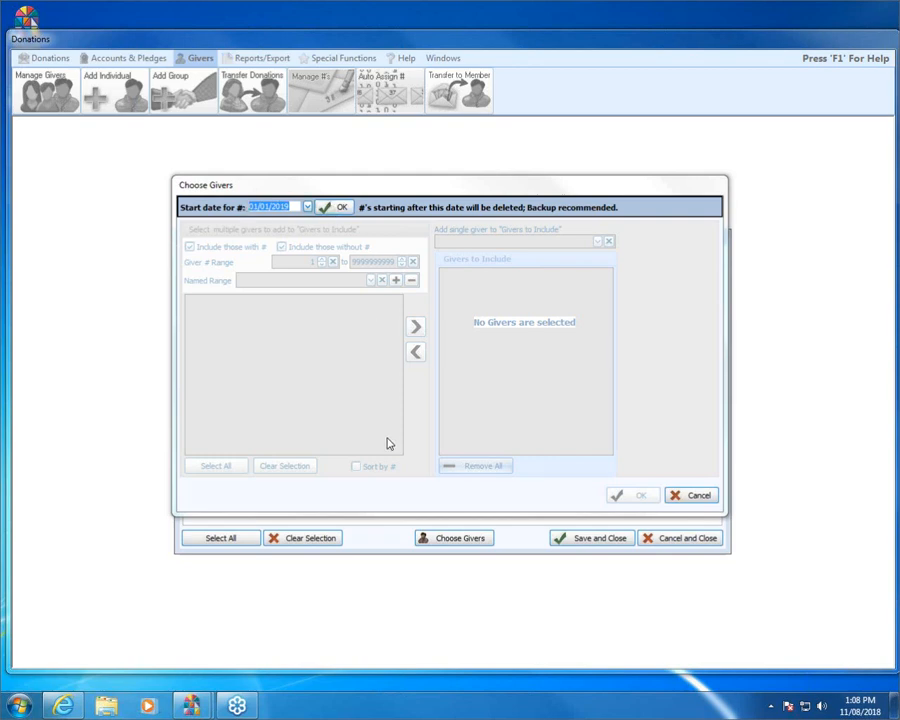
{"action": "left_click", "coordinate": [340, 208]}
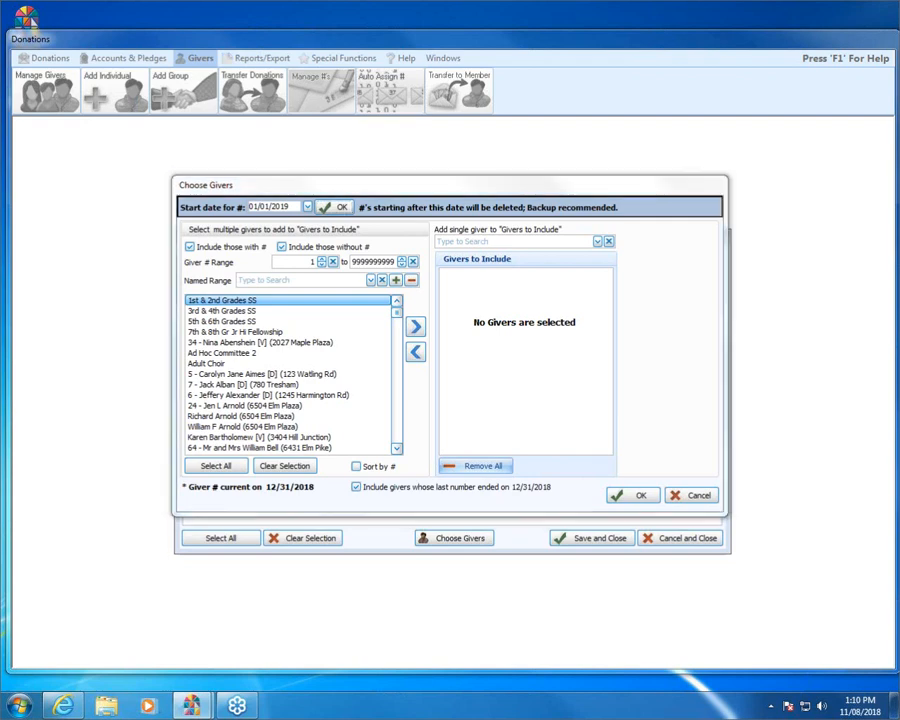
Step: Review the options for selecting multiple givers, including the giver # range and the existing named ranges
{"action": "left_click_drag", "start_coordinate": [182, 235], "coordinate": [362, 231]}
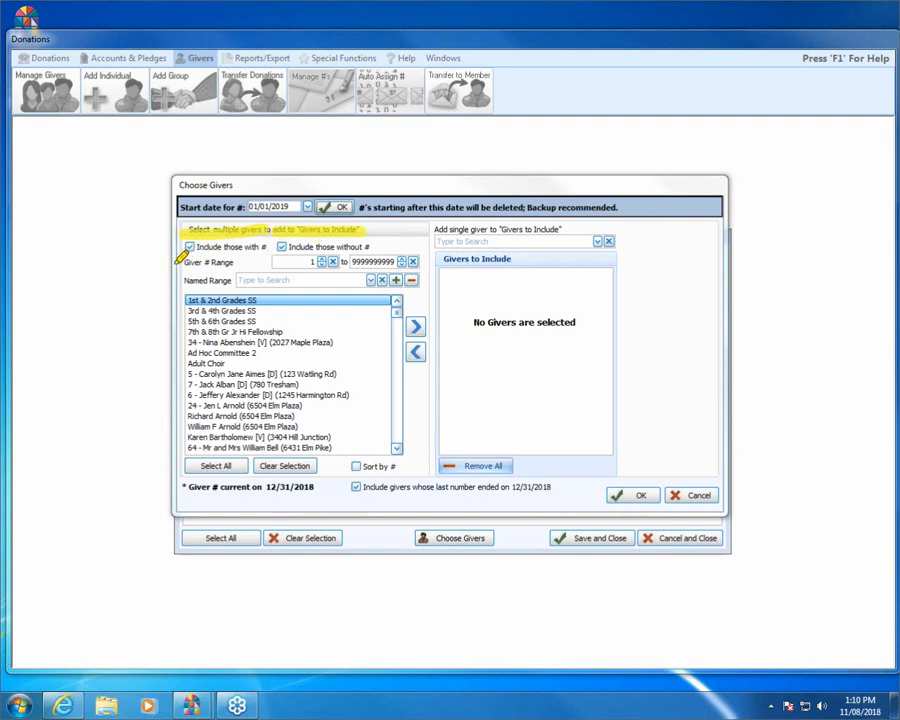
{"action": "left_click_drag", "start_coordinate": [181, 262], "coordinate": [266, 262]}
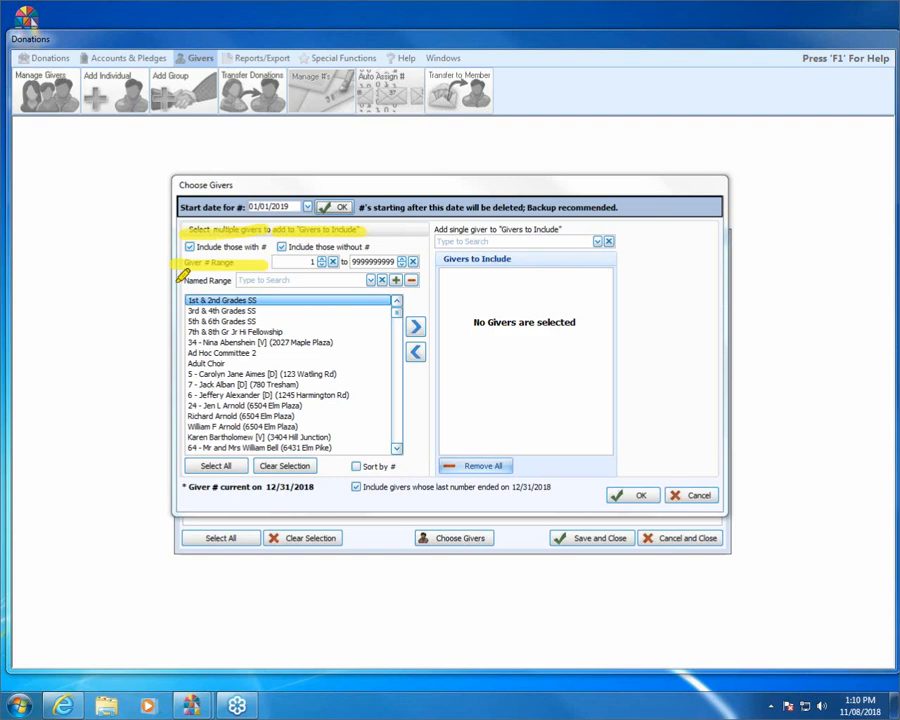
{"action": "left_click_drag", "start_coordinate": [180, 278], "coordinate": [295, 281]}
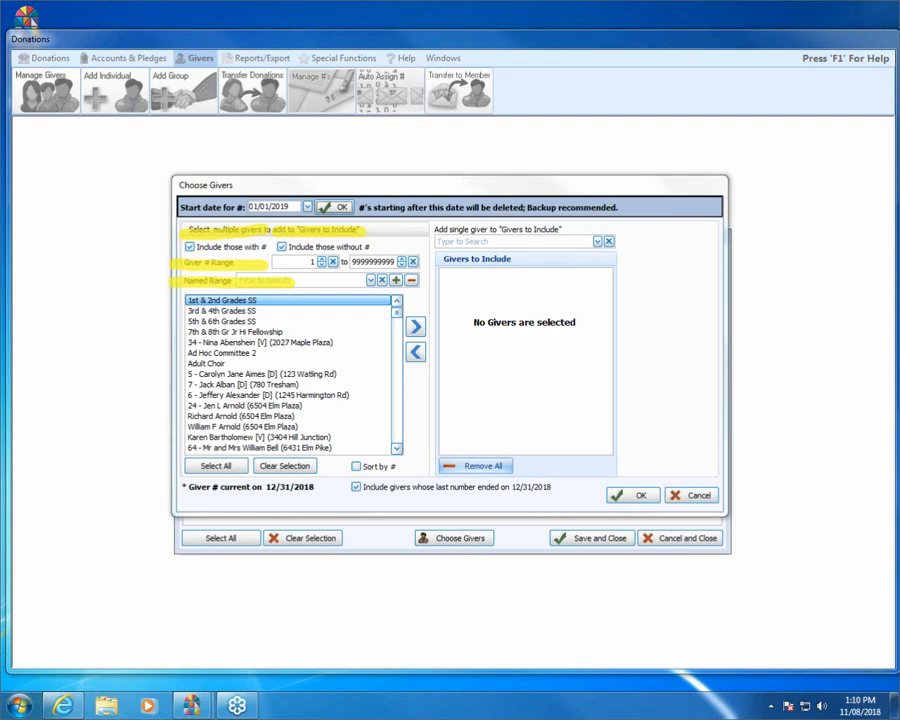
{"action": "key", "text": "Escape"}
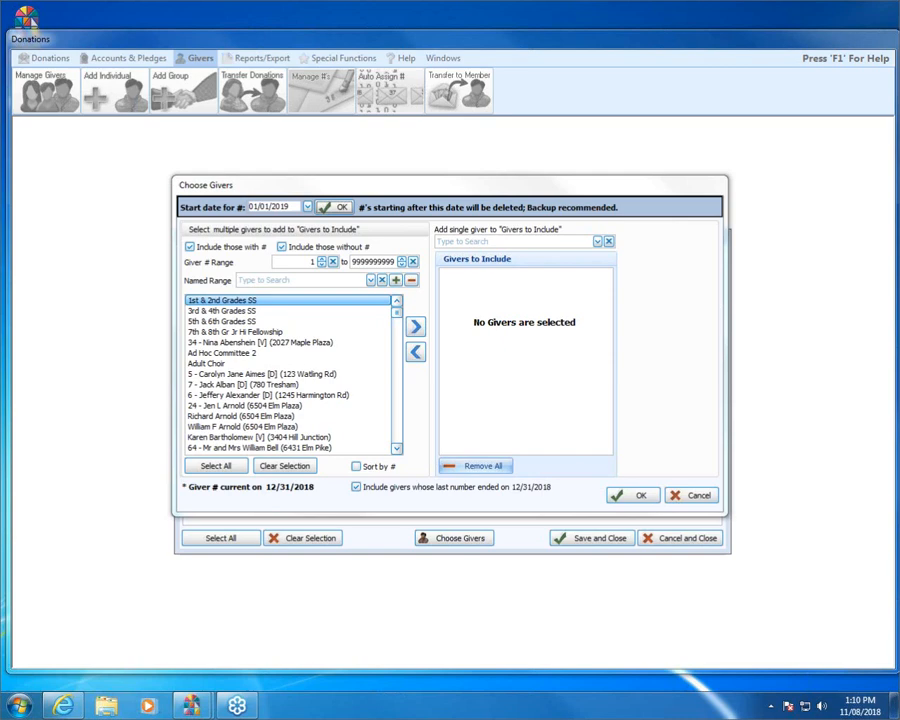
{"action": "left_click", "coordinate": [370, 280]}
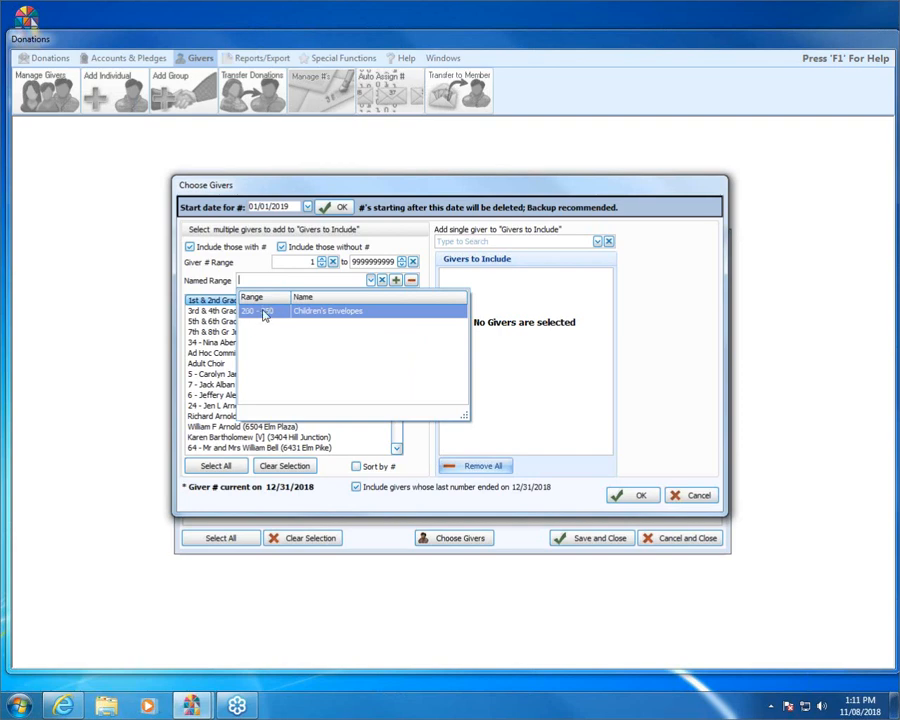
{"action": "left_click", "coordinate": [381, 196]}
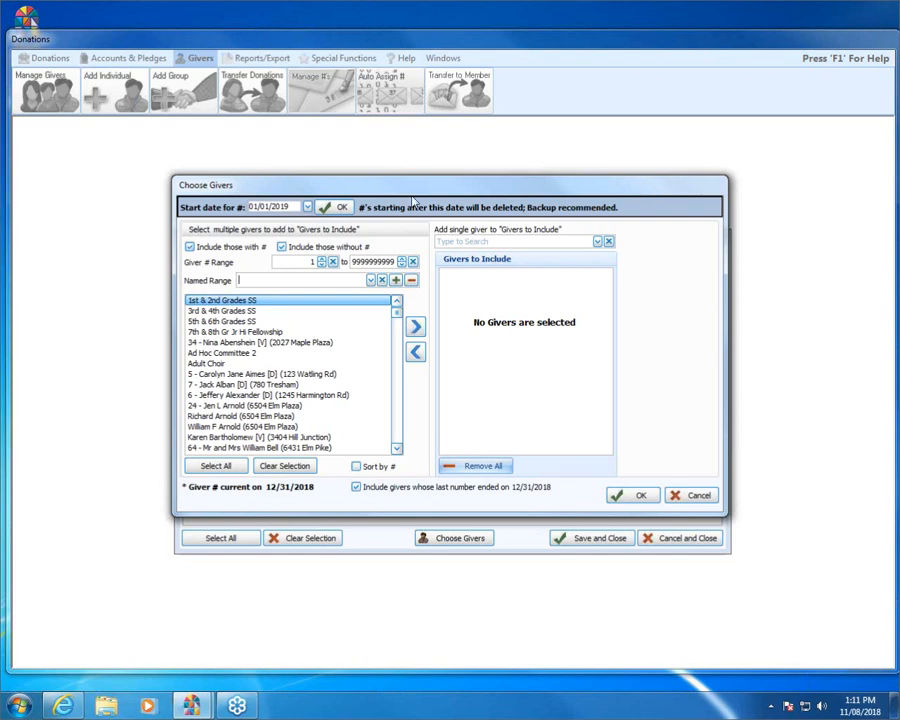
Step: Exclude givers without a # and those whose last number ended on 12/31/2018, and add all listed givers to Givers to Include
{"action": "left_click", "coordinate": [283, 247]}
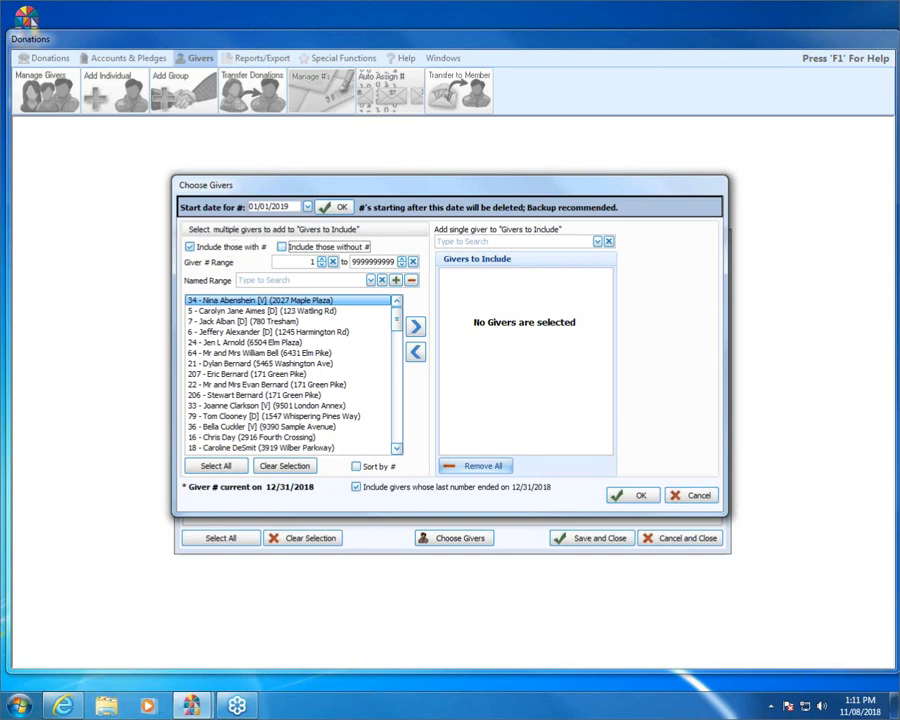
{"action": "left_click_drag", "start_coordinate": [343, 500], "coordinate": [574, 497]}
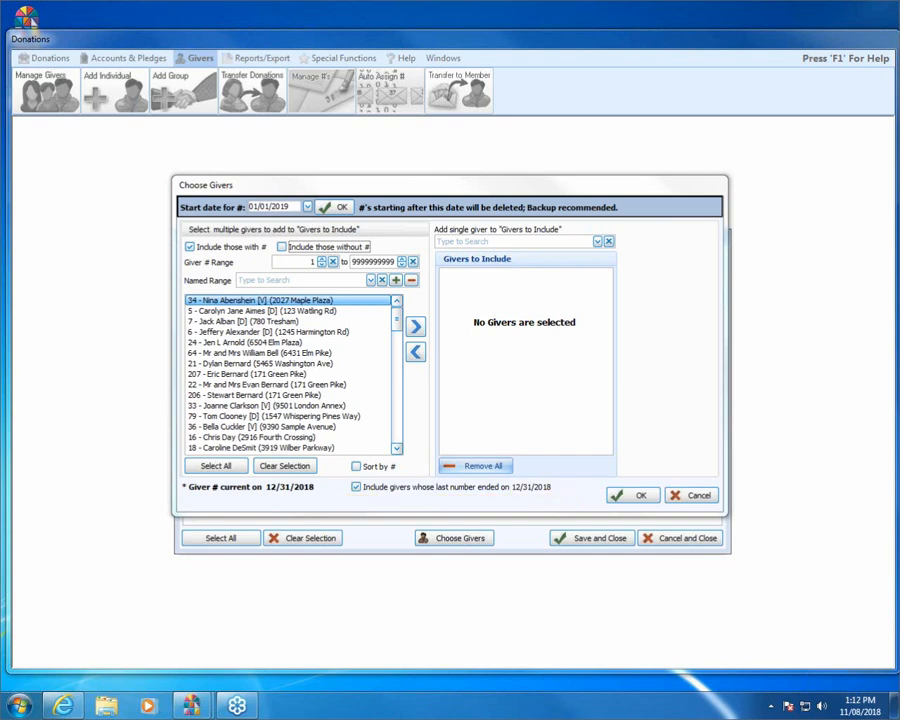
{"action": "left_click", "coordinate": [357, 488]}
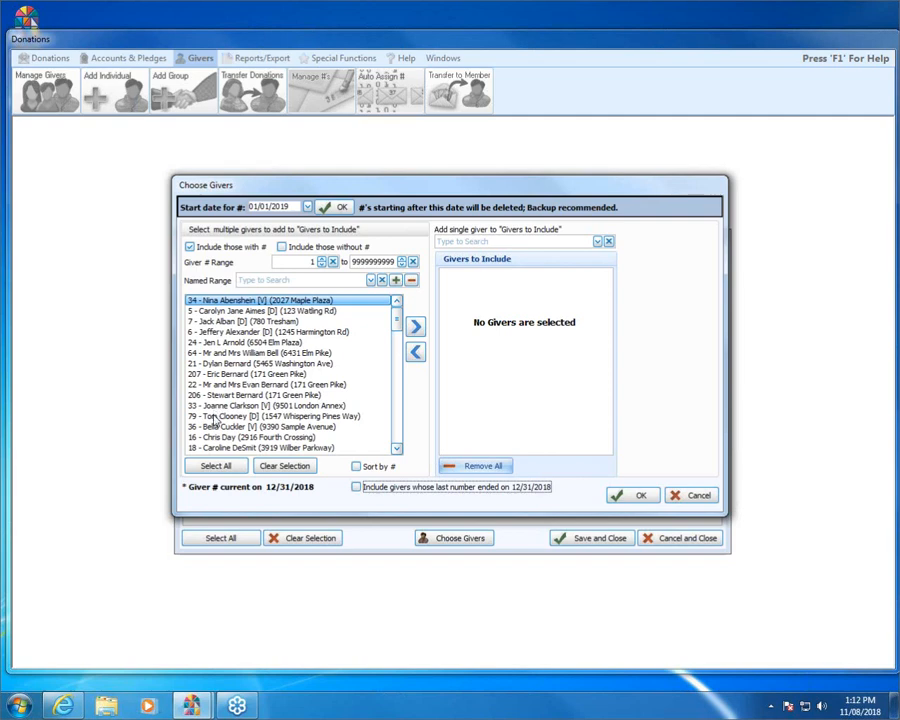
{"action": "left_click", "coordinate": [213, 468]}
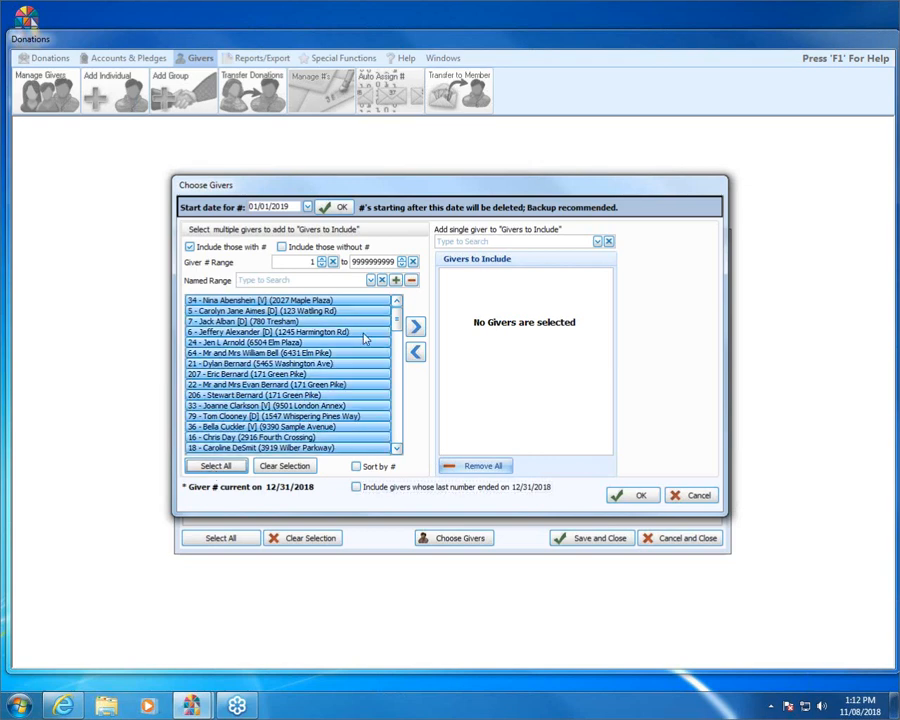
{"action": "left_click", "coordinate": [415, 327]}
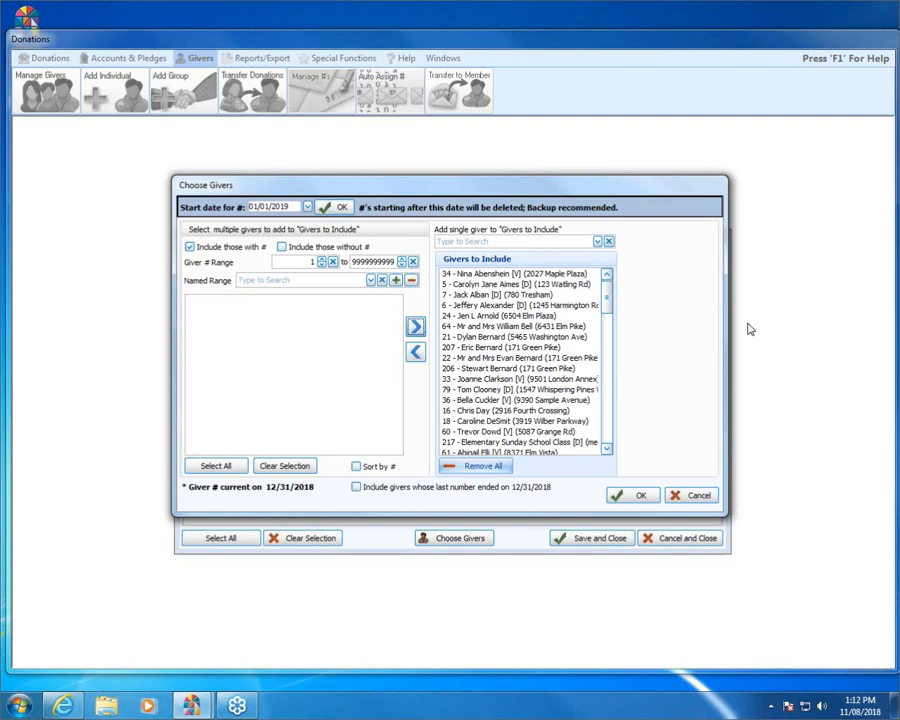
Step: Filter the available givers to show only those without a #
{"action": "left_click", "coordinate": [190, 246]}
{"action": "left_click", "coordinate": [281, 247]}
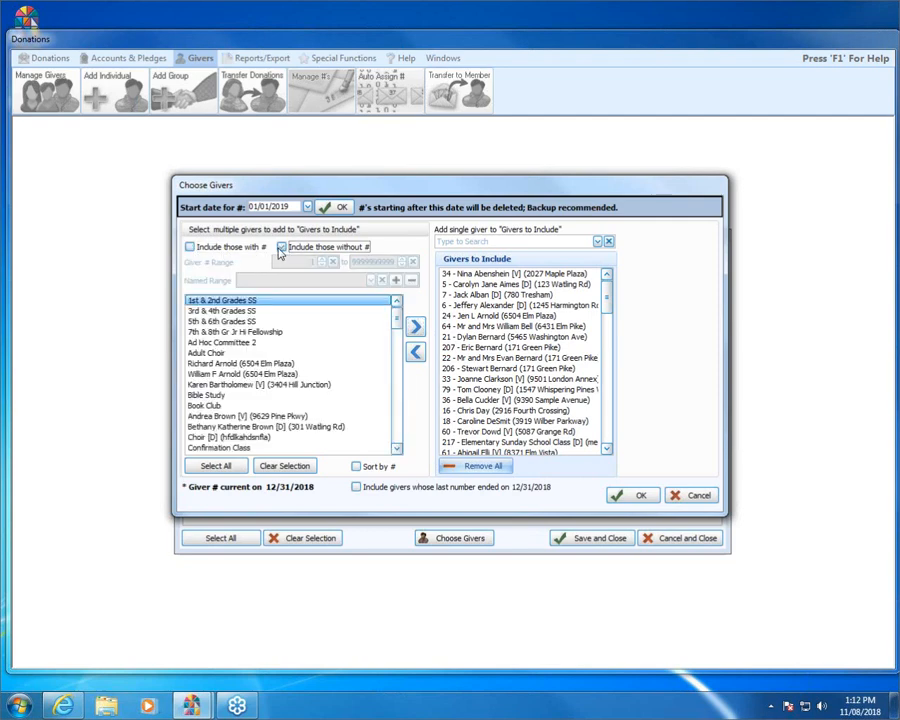
{"action": "left_click", "coordinate": [281, 247]}
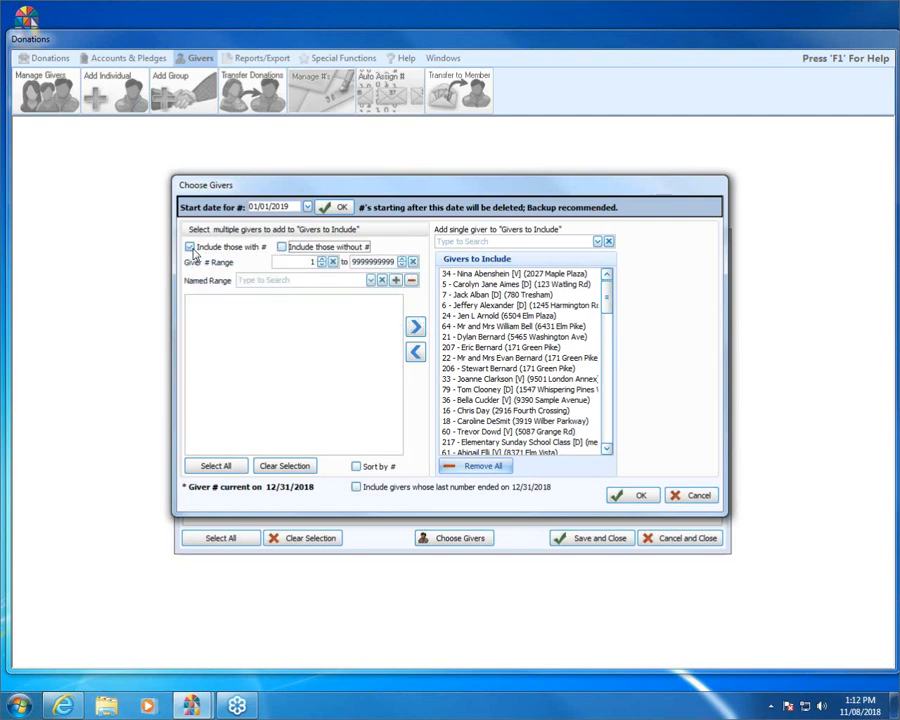
{"action": "key", "text": "space"}
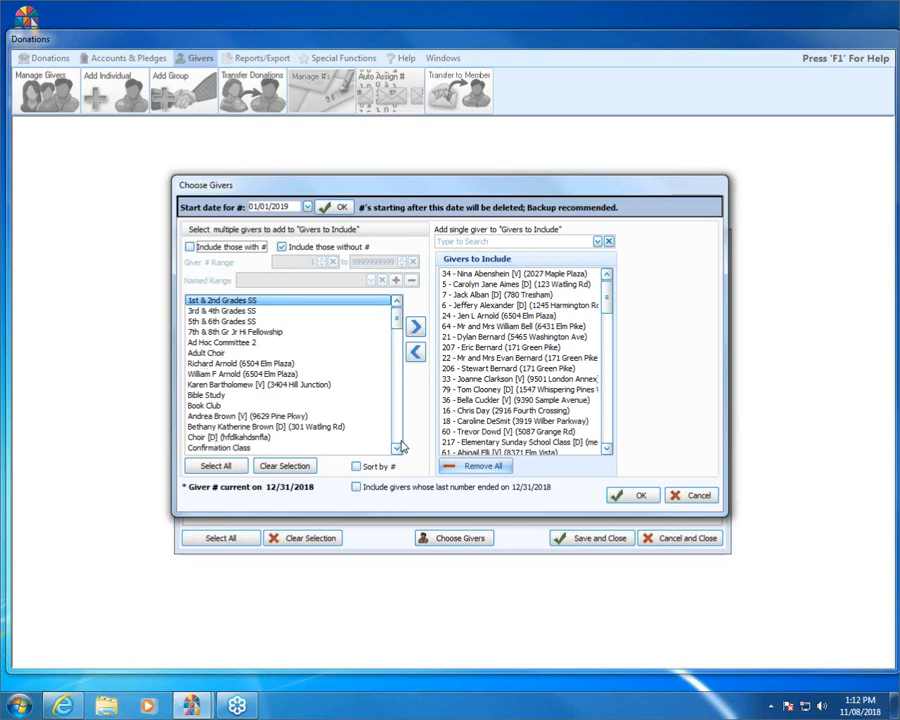
Step: Add the individual givers listed just below Great Programs of the Bible and just above Bible Study to Givers to Include
{"action": "scroll", "coordinate": [397, 450], "scroll_direction": "down", "scroll_amount": 3}
{"action": "scroll", "coordinate": [397, 450], "scroll_direction": "down", "scroll_amount": 4}
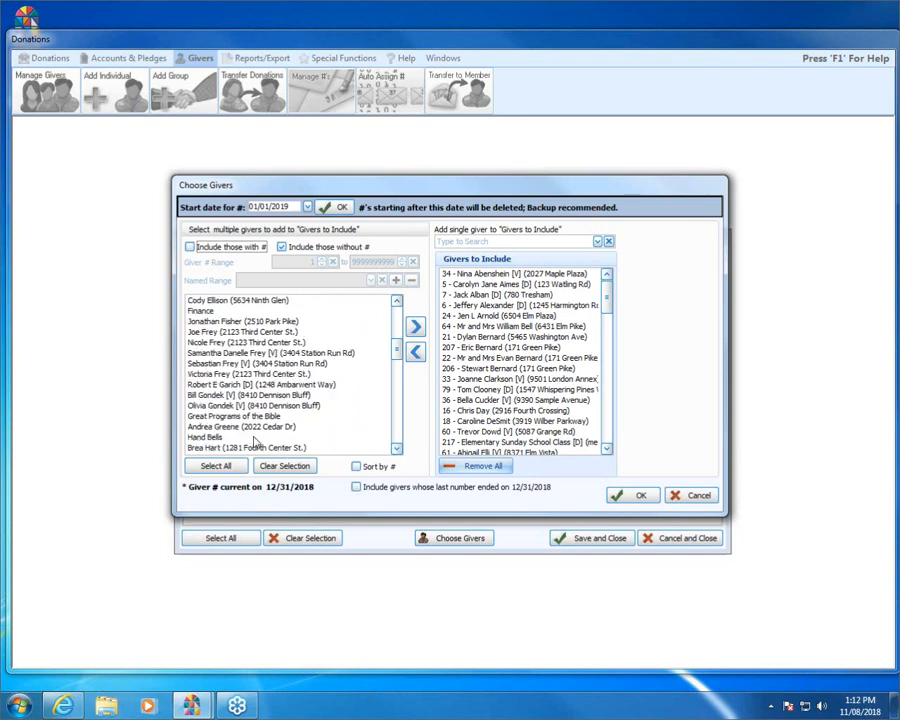
{"action": "left_click", "coordinate": [236, 430]}
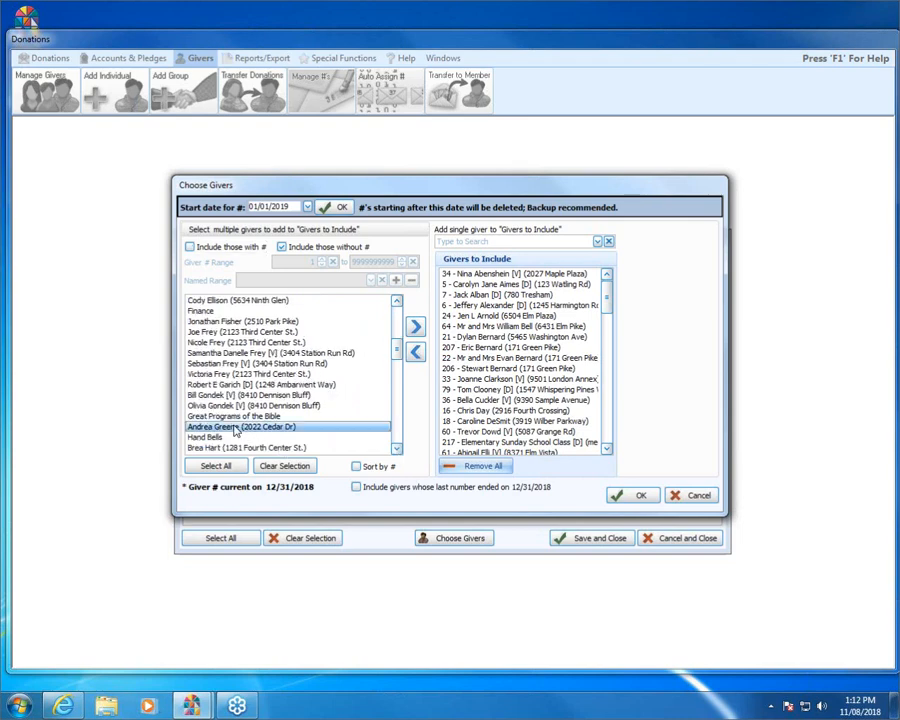
{"action": "key", "text": "Home"}
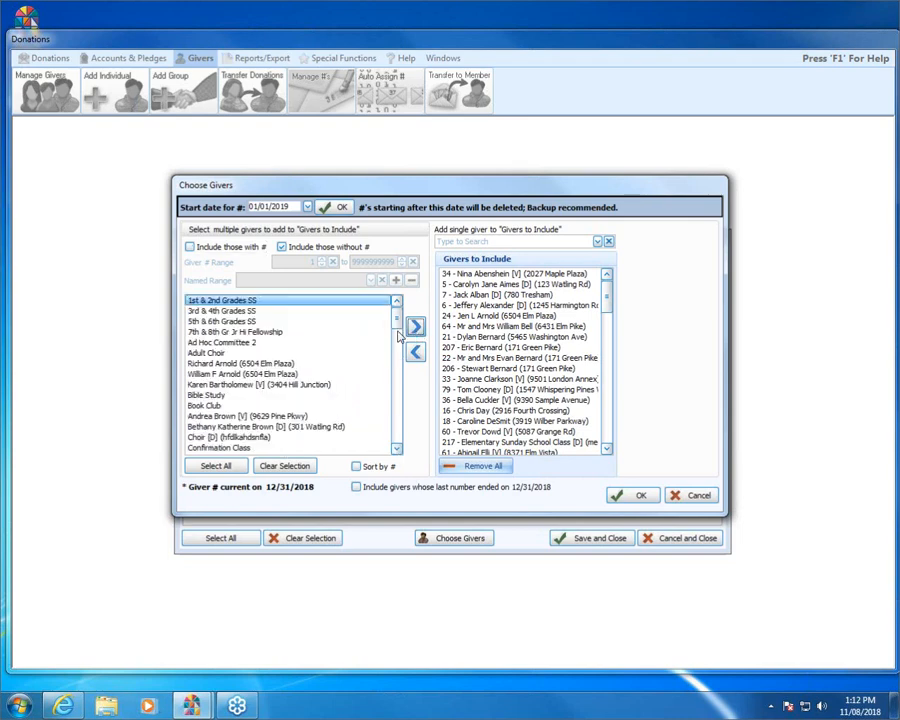
{"action": "left_click", "coordinate": [215, 384]}
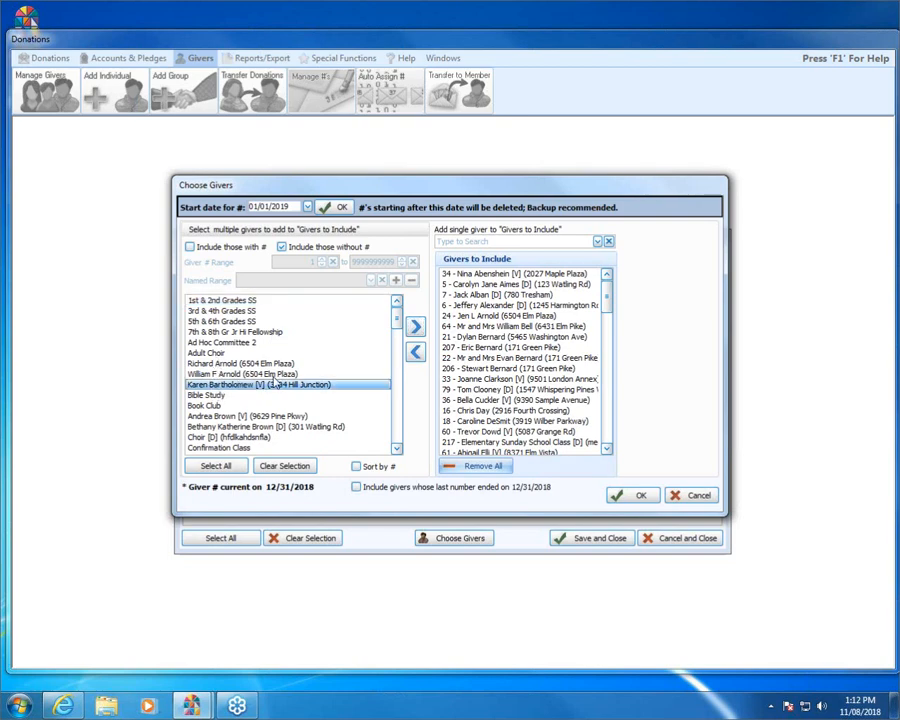
{"action": "left_click", "coordinate": [415, 327]}
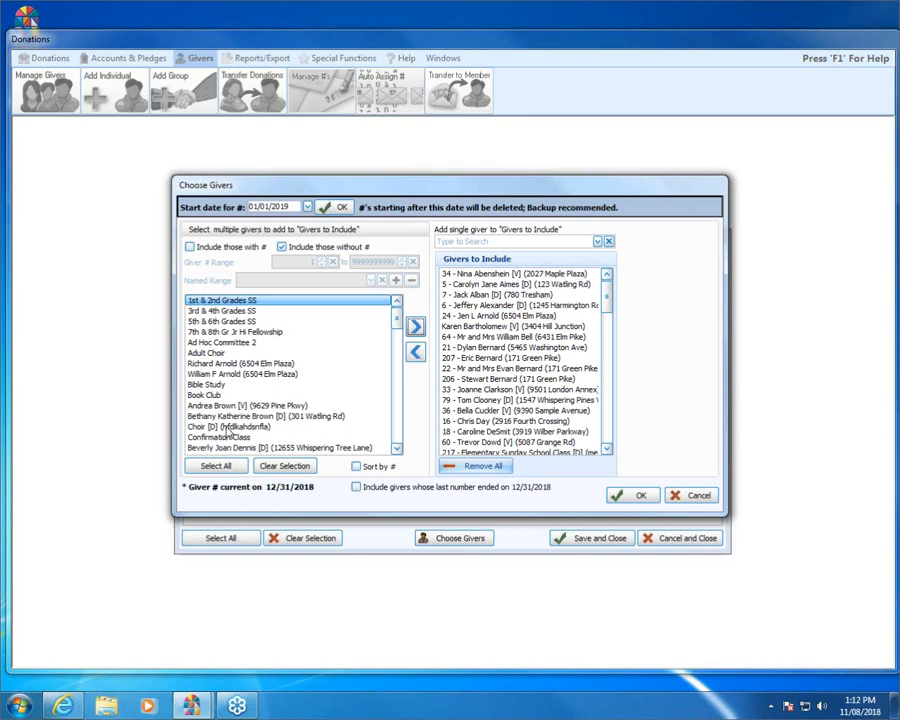
Step: Include the third giver below High School Choir and the giver just above the couple's joint entry, and confirm the chosen givers
{"action": "left_click", "coordinate": [396, 430]}
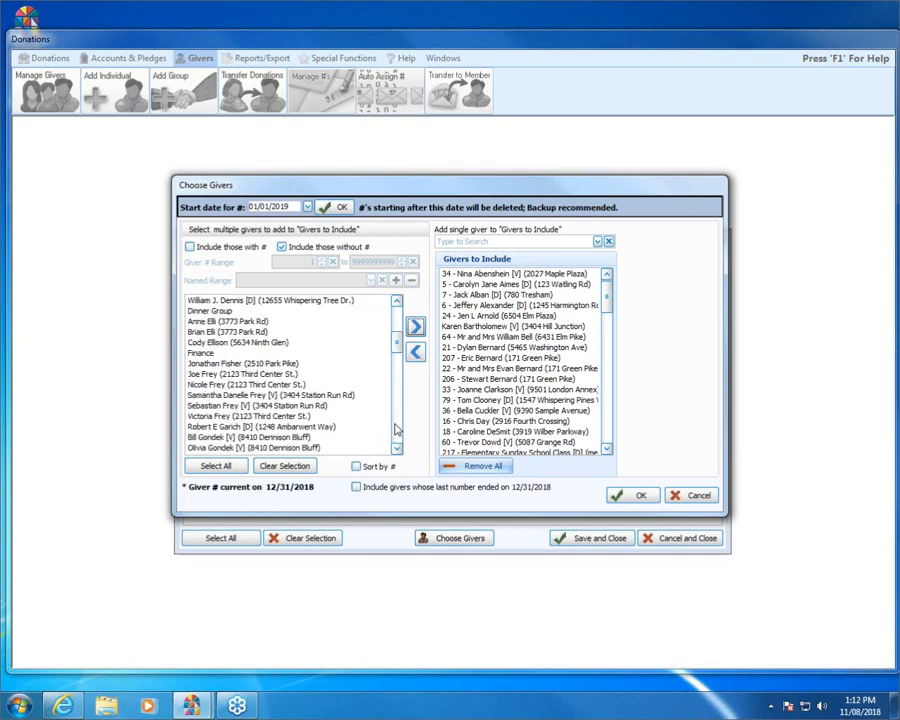
{"action": "left_click", "coordinate": [396, 430]}
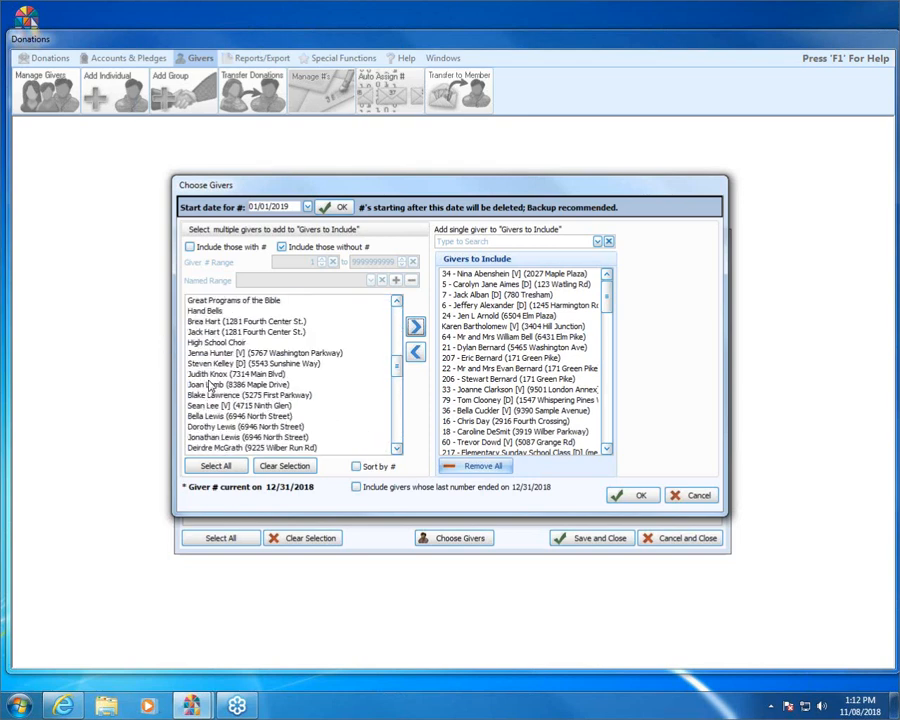
{"action": "left_click", "coordinate": [212, 376]}
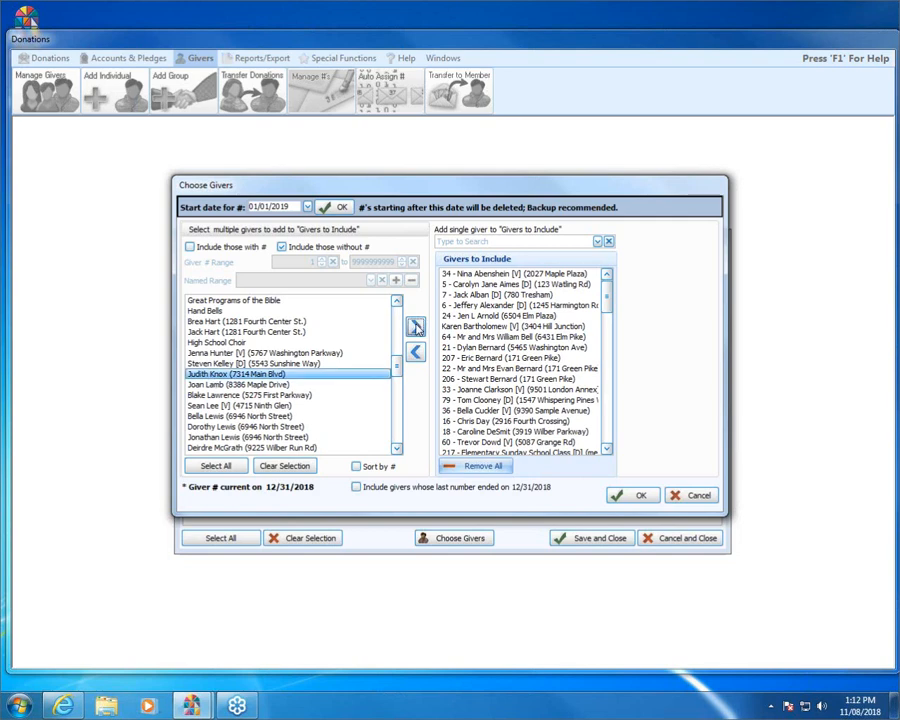
{"action": "left_click", "coordinate": [413, 327]}
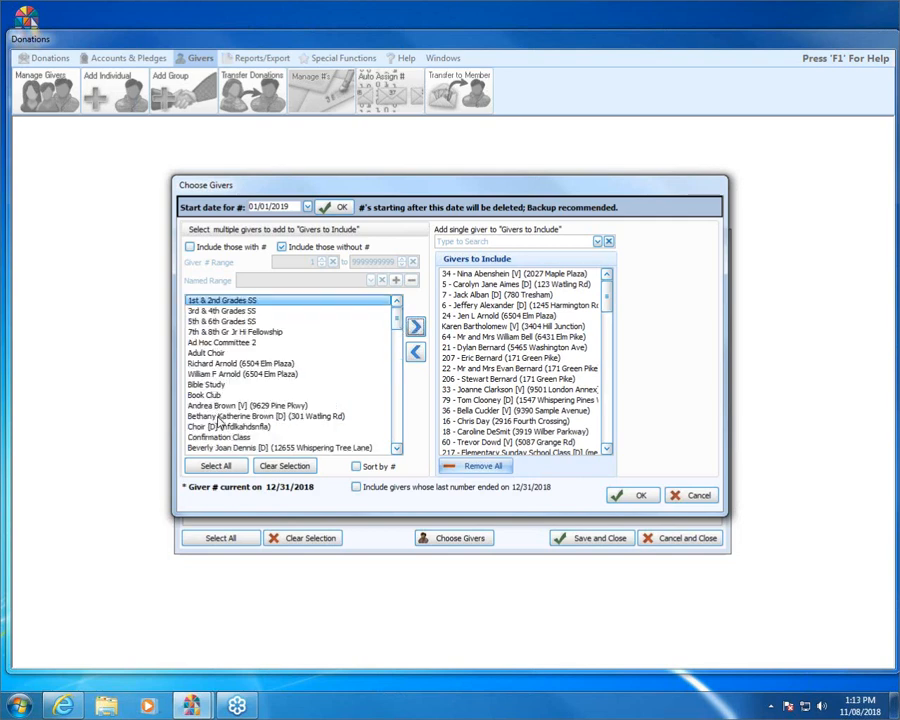
{"action": "scroll", "coordinate": [401, 433], "scroll_direction": "down", "scroll_amount": 10}
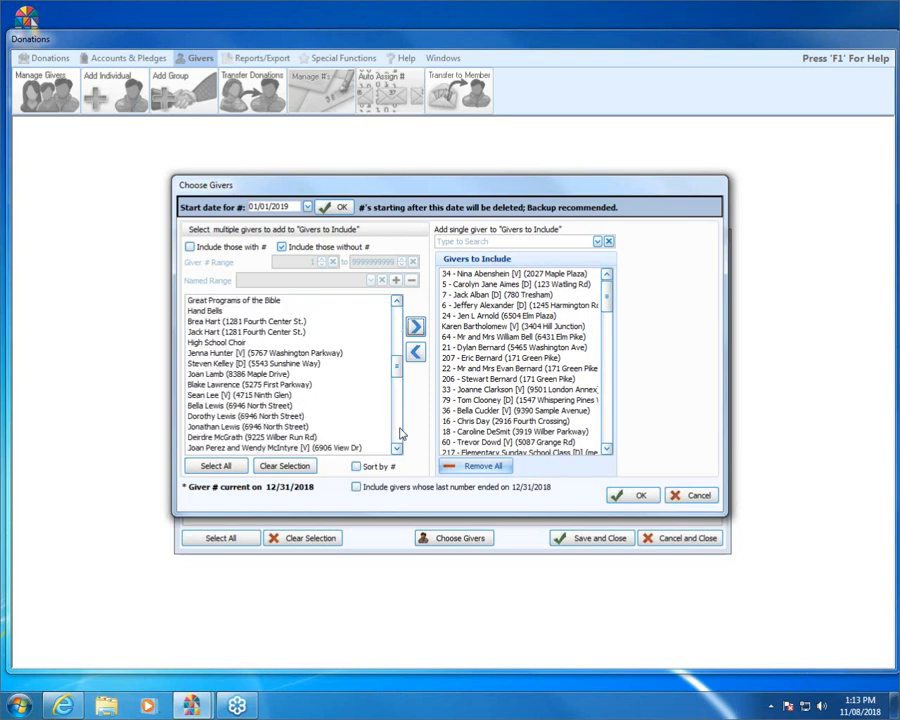
{"action": "left_click", "coordinate": [228, 437]}
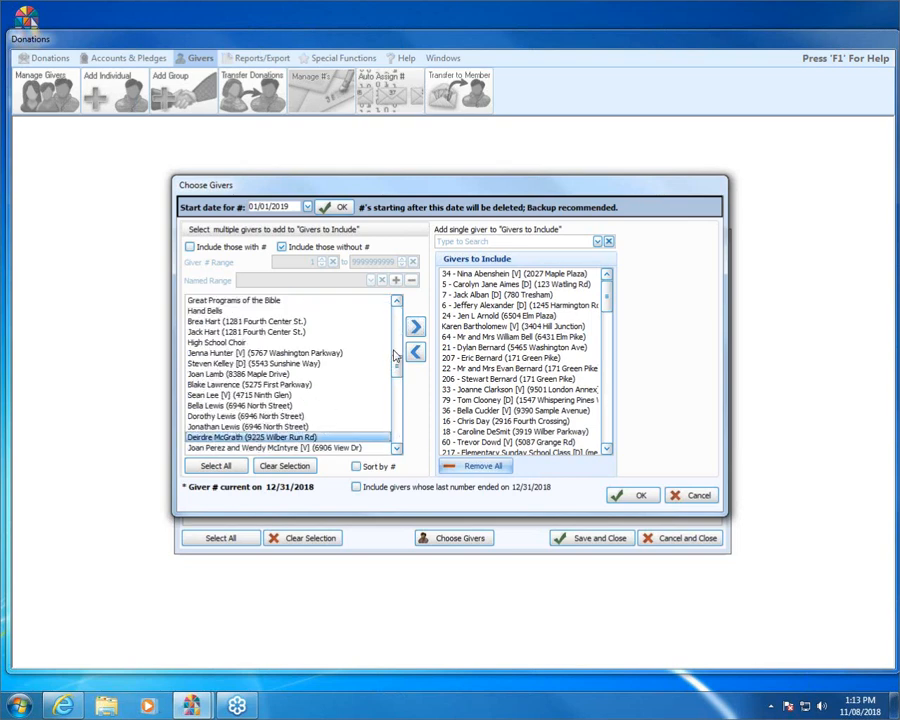
{"action": "left_click", "coordinate": [410, 335]}
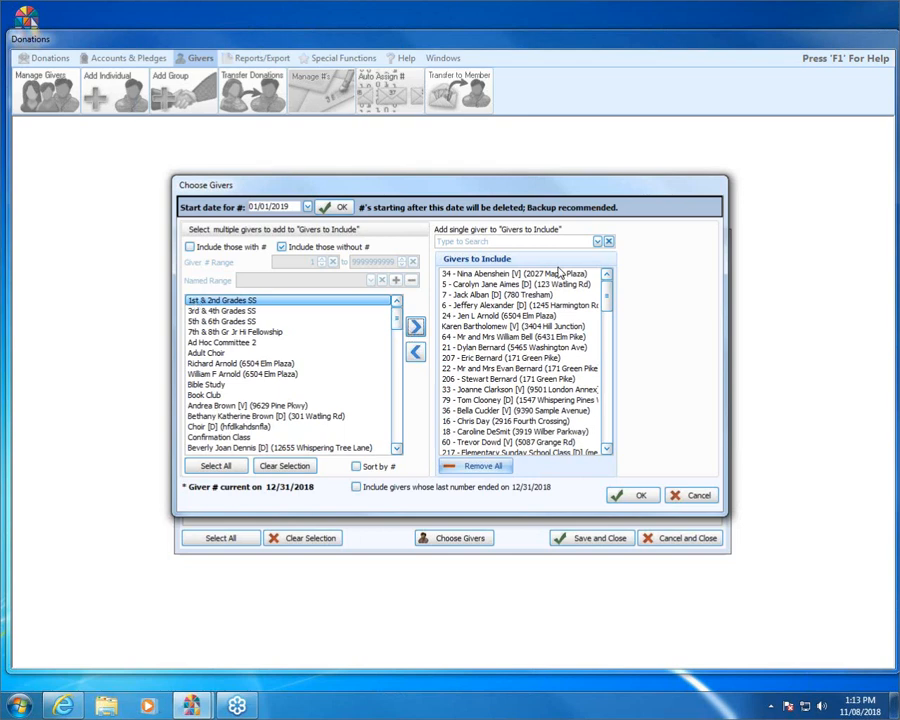
{"action": "left_click", "coordinate": [642, 500]}
{"action": "left_click", "coordinate": [634, 495]}
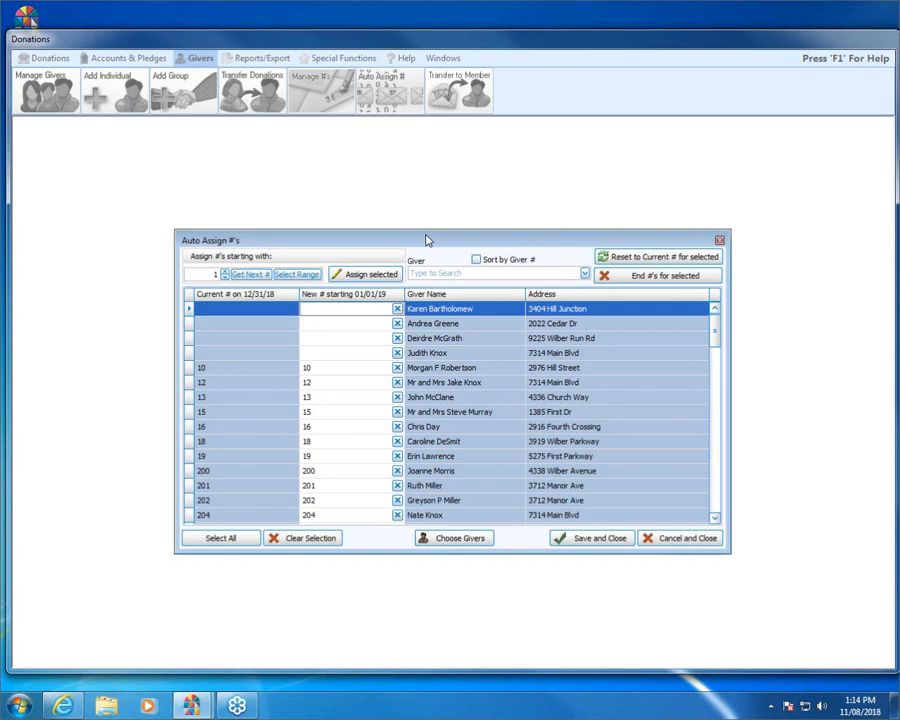
Step: Sort the givers by name and assign new numbers starting with 1 to all of them
{"action": "left_click", "coordinate": [453, 296]}
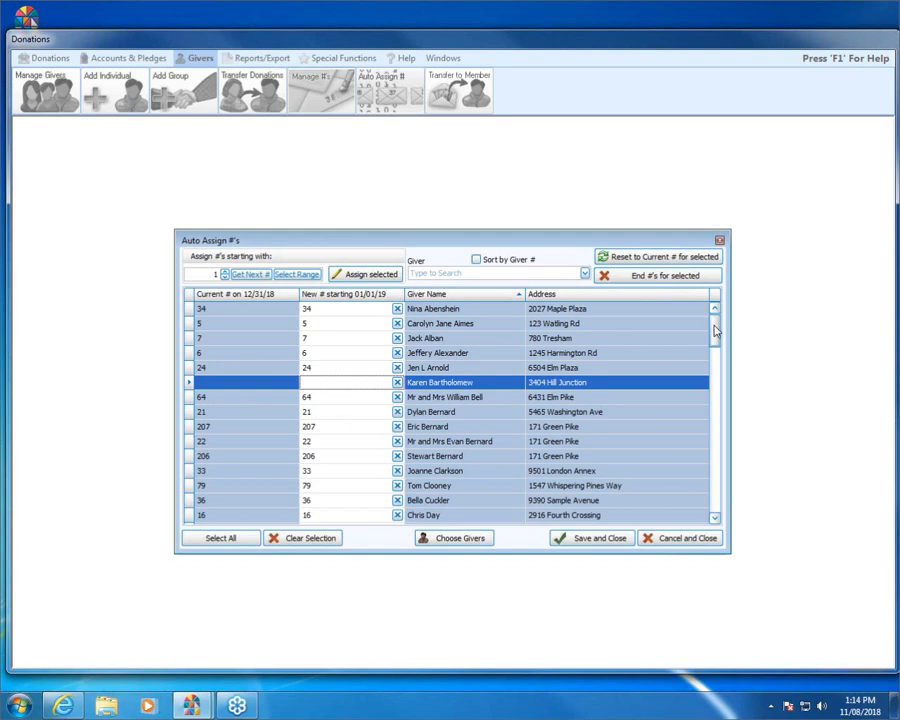
{"action": "left_click_drag", "start_coordinate": [715, 331], "coordinate": [576, 307]}
{"action": "left_click", "coordinate": [221, 538]}
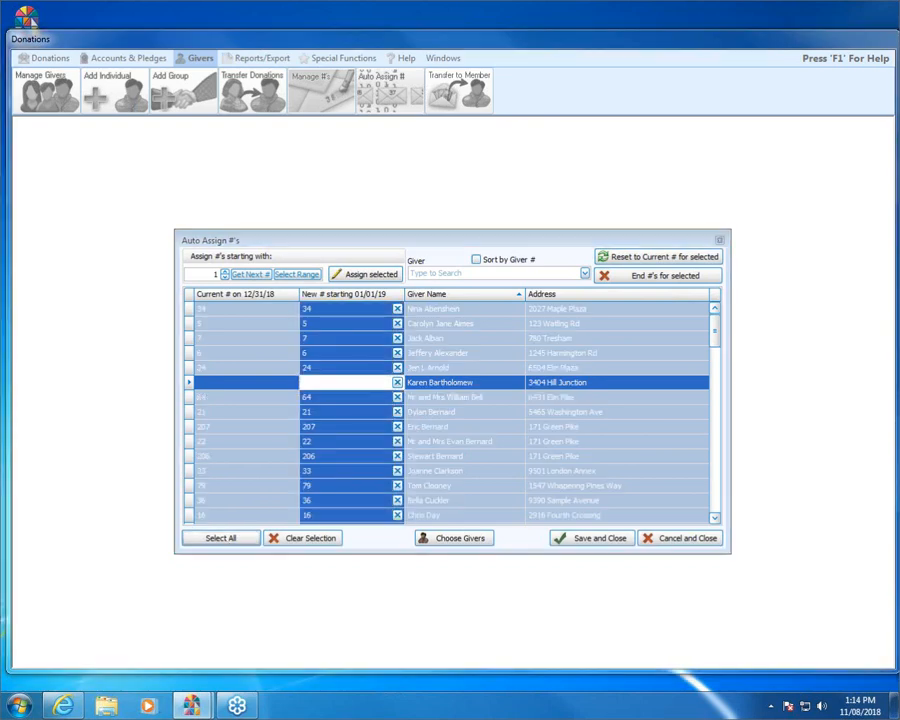
{"action": "mouse_move", "coordinate": [182, 240]}
{"action": "left_mouse_down"}
{"action": "mouse_move", "coordinate": [287, 236]}
{"action": "mouse_move", "coordinate": [295, 255]}
{"action": "mouse_move", "coordinate": [157, 261]}
{"action": "mouse_move", "coordinate": [200, 266]}
{"action": "left_mouse_up"}
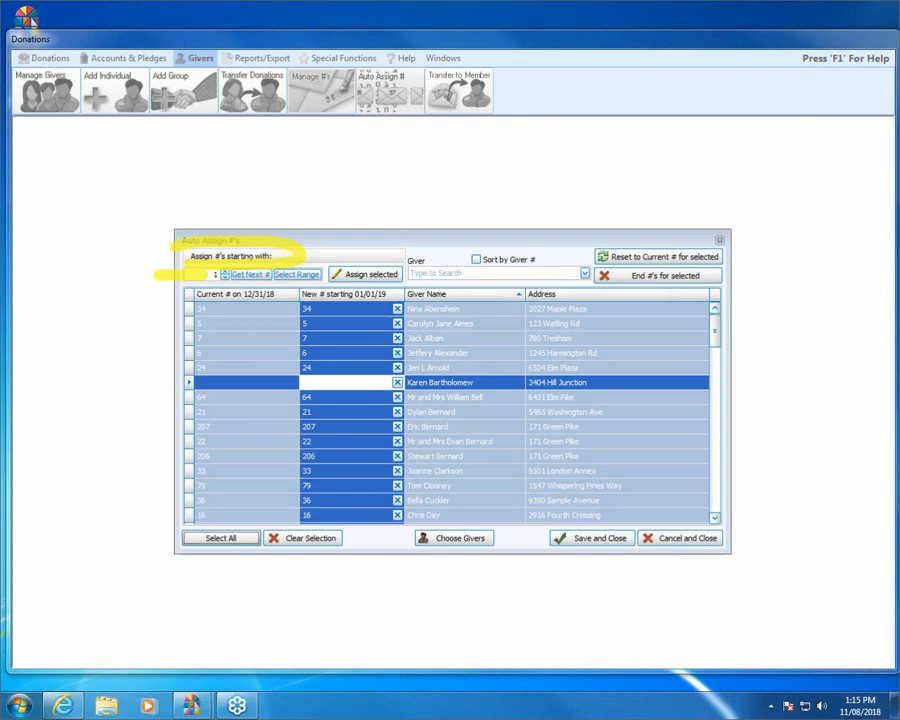
{"action": "key", "text": "Escape"}
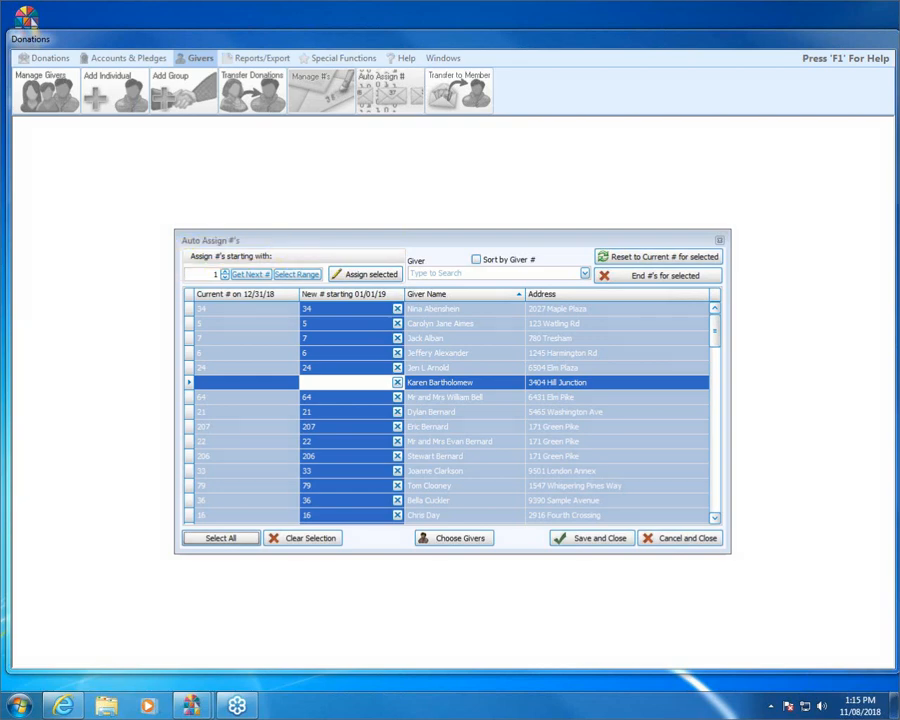
{"action": "left_click", "coordinate": [364, 276]}
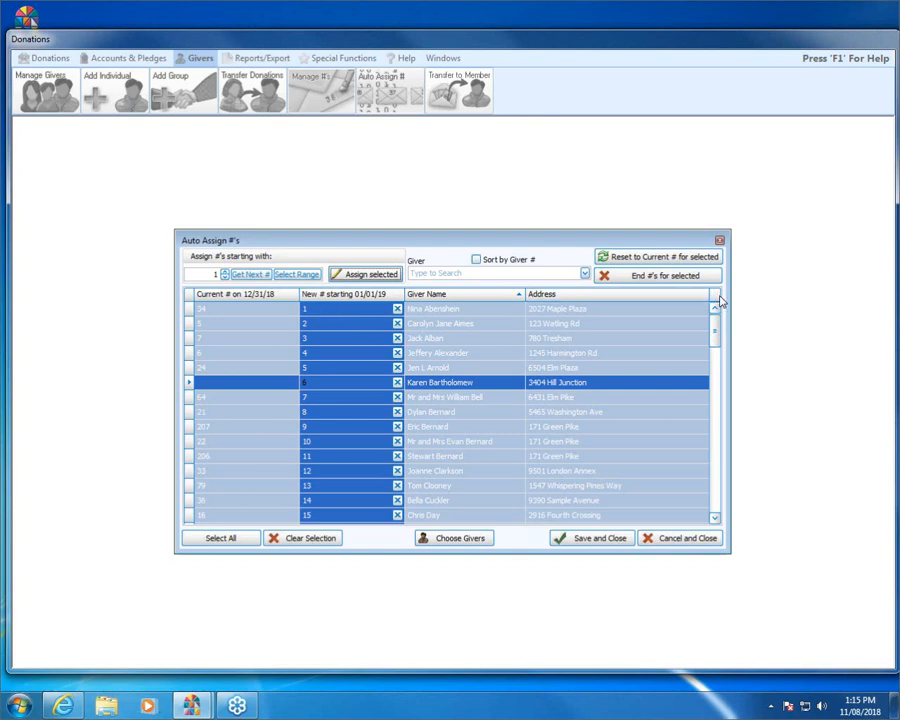
Step: Check the new numbers through the whole giver list and save the assignments
{"action": "left_click_drag", "start_coordinate": [714, 325], "coordinate": [715, 512]}
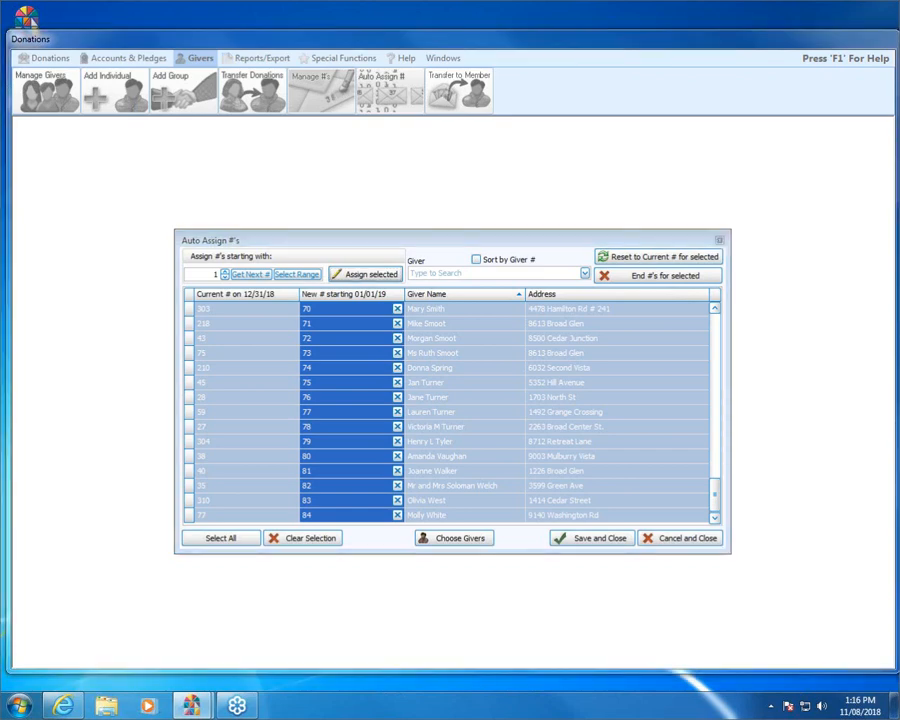
{"action": "mouse_move", "coordinate": [592, 237]}
{"action": "left_mouse_down"}
{"action": "mouse_move", "coordinate": [729, 237]}
{"action": "mouse_move", "coordinate": [651, 259]}
{"action": "mouse_move", "coordinate": [591, 243]}
{"action": "mouse_move", "coordinate": [583, 252]}
{"action": "left_mouse_up"}
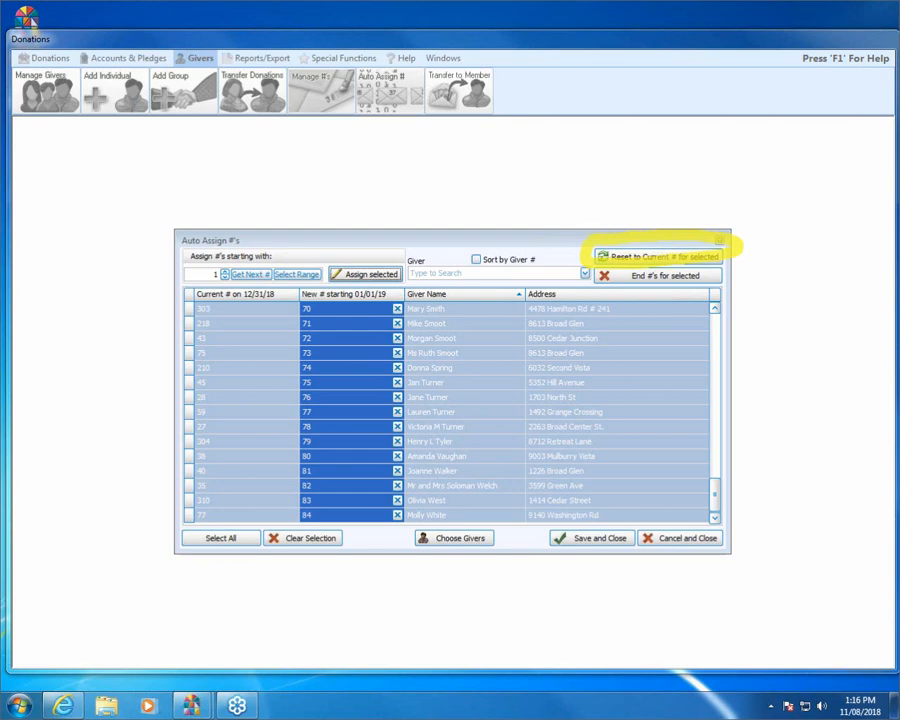
{"action": "key", "text": "Escape"}
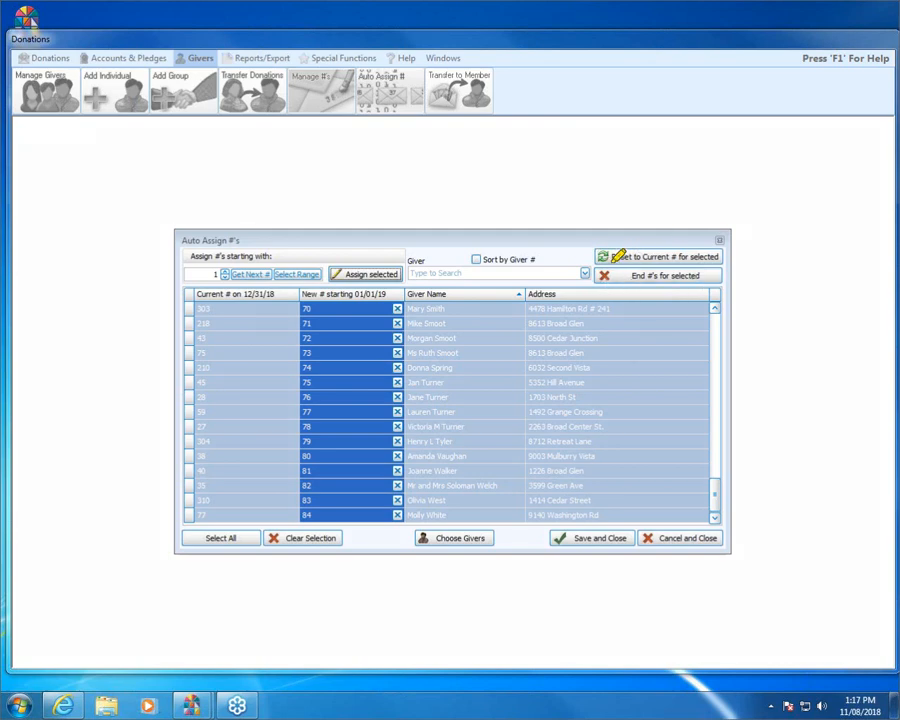
{"action": "mouse_move", "coordinate": [600, 254]}
{"action": "left_mouse_down"}
{"action": "mouse_move", "coordinate": [657, 249]}
{"action": "mouse_move", "coordinate": [735, 265]}
{"action": "mouse_move", "coordinate": [572, 284]}
{"action": "mouse_move", "coordinate": [566, 268]}
{"action": "left_mouse_up"}
{"action": "scroll", "coordinate": [716, 489], "scroll_direction": "up", "scroll_amount": 1}
{"action": "scroll", "coordinate": [716, 489], "scroll_direction": "up", "scroll_amount": 2}
{"action": "left_click_drag", "start_coordinate": [714, 462], "coordinate": [714, 330]}
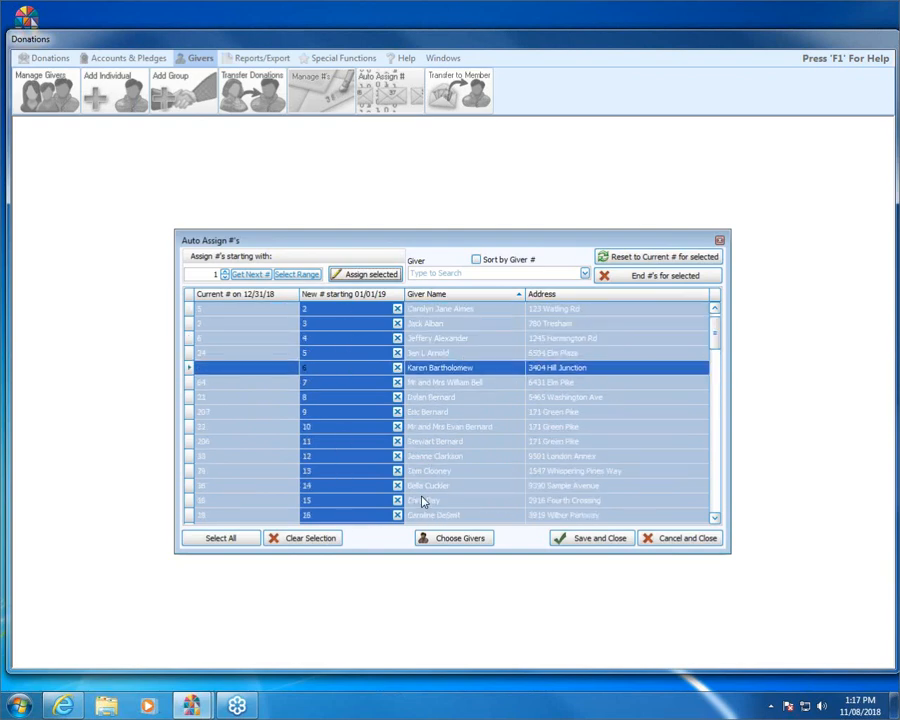
{"action": "left_click_drag", "start_coordinate": [712, 330], "coordinate": [722, 502]}
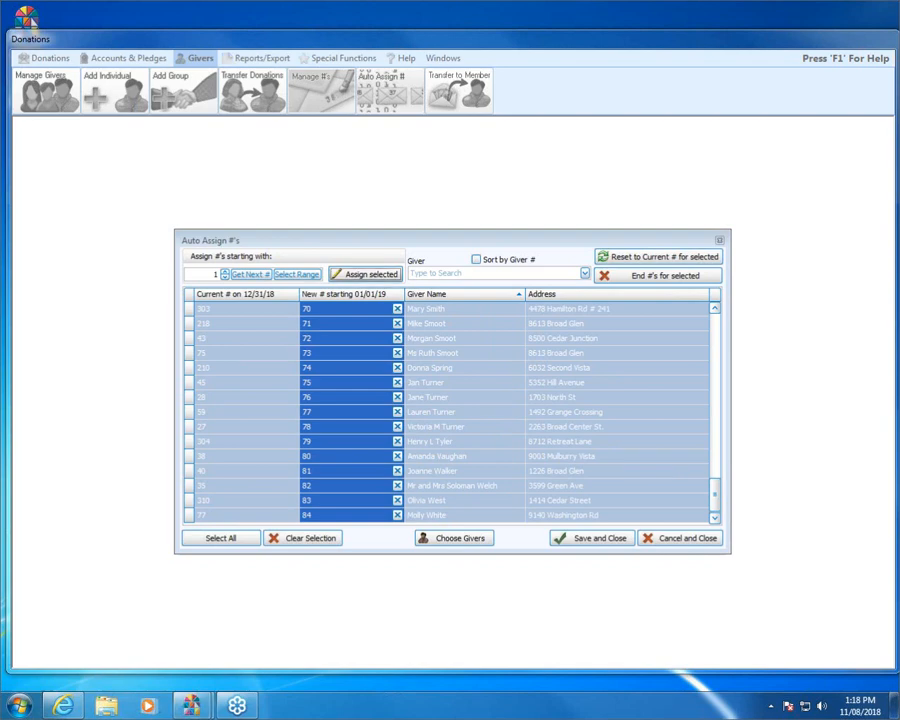
{"action": "mouse_move", "coordinate": [540, 521]}
{"action": "left_mouse_down"}
{"action": "mouse_move", "coordinate": [652, 515]}
{"action": "mouse_move", "coordinate": [626, 554]}
{"action": "mouse_move", "coordinate": [652, 528]}
{"action": "left_mouse_up"}
{"action": "left_click", "coordinate": [594, 540]}
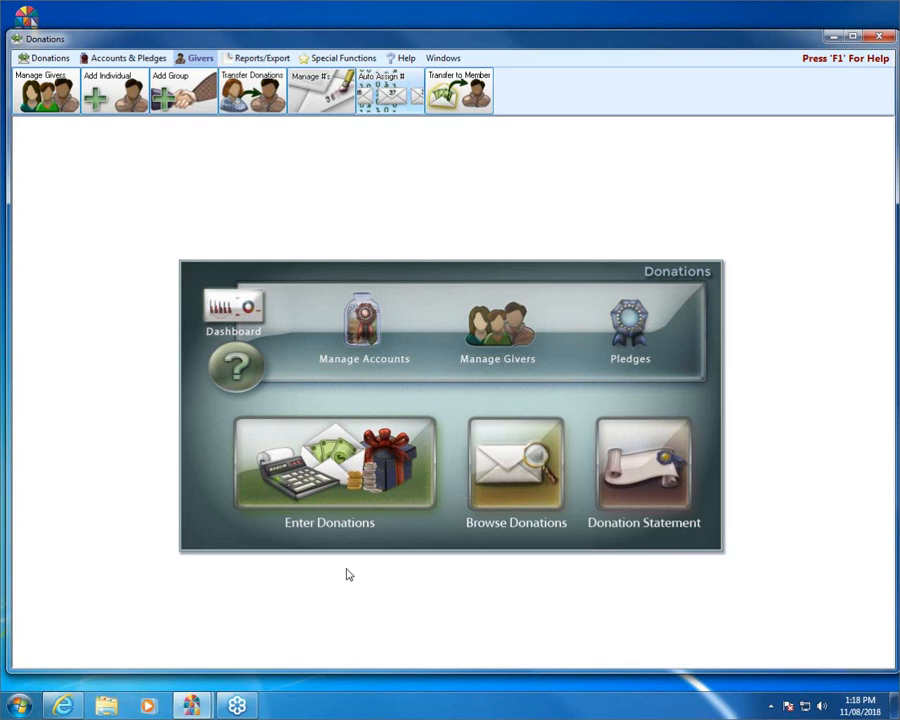
Step: Switch to Internet Explorer and look through the New Year Prep & Help documents and videos on churchwindows.com
{"action": "left_click", "coordinate": [62, 706]}
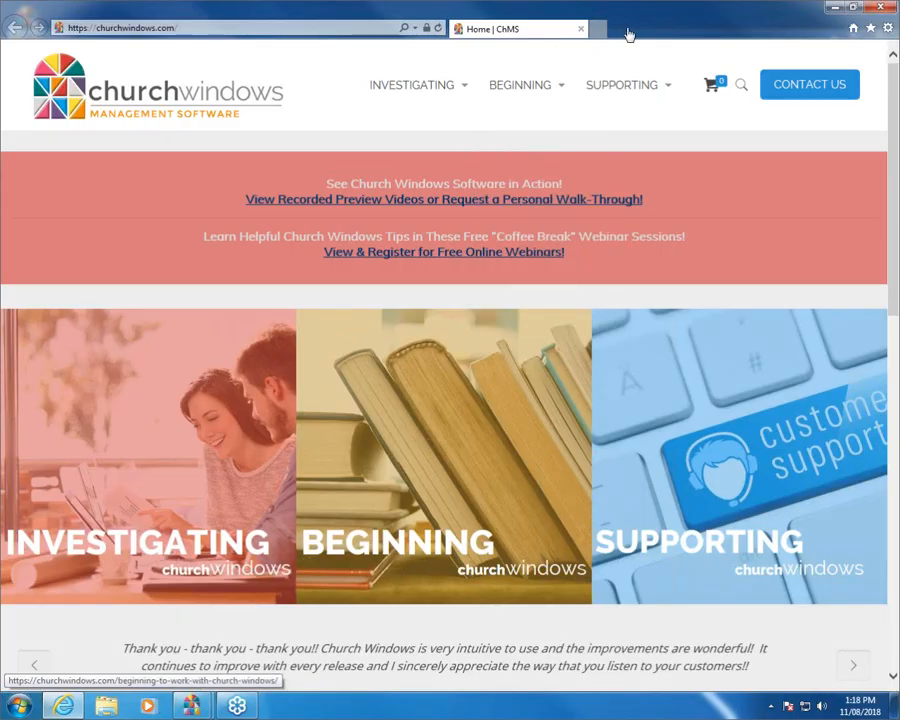
{"action": "mouse_move", "coordinate": [627, 82]}
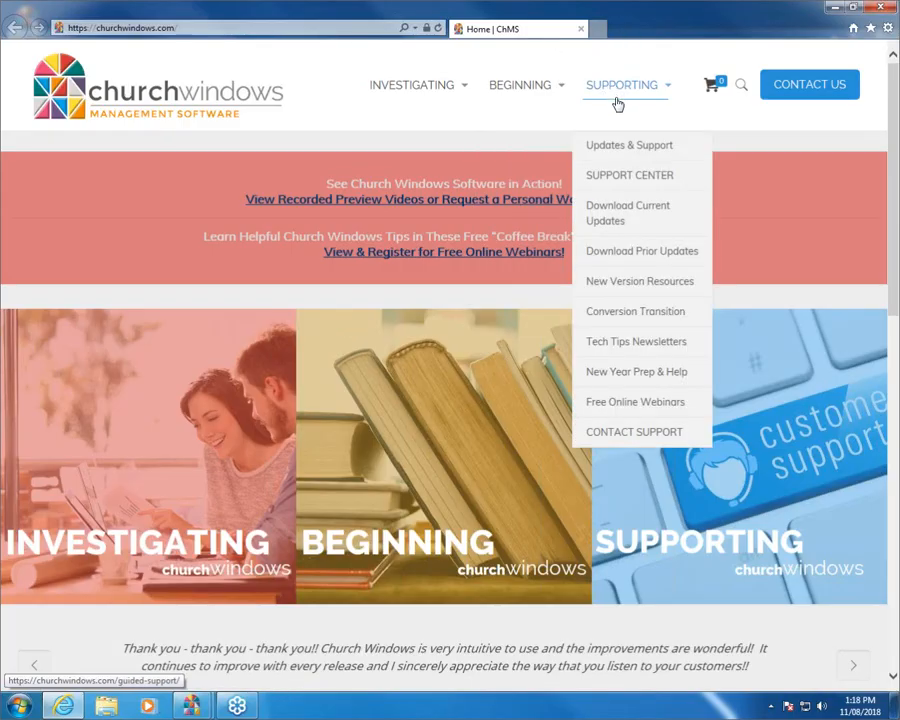
{"action": "left_click", "coordinate": [634, 371]}
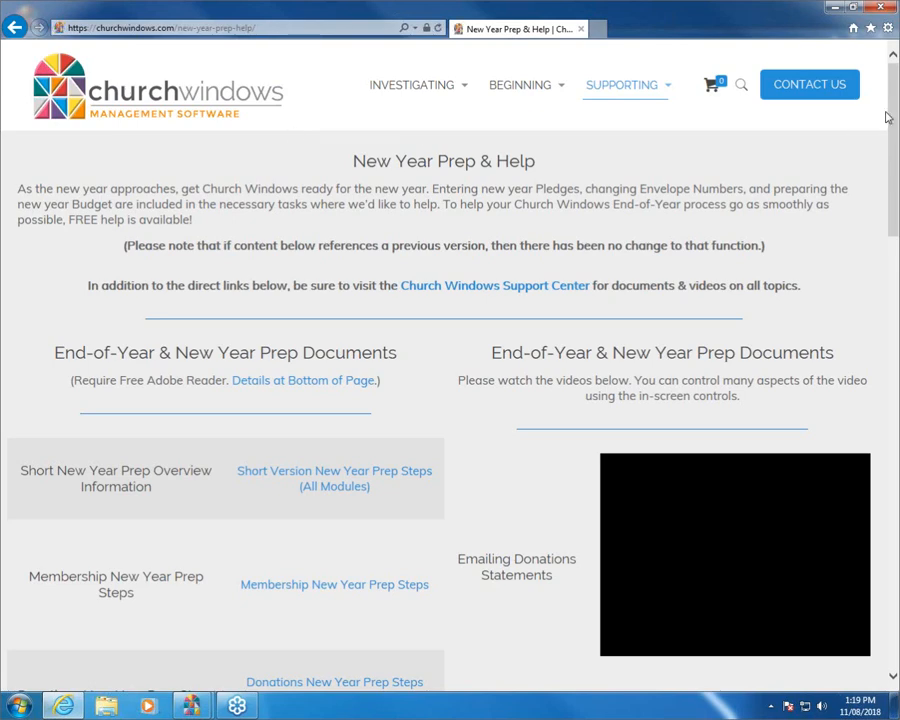
{"action": "scroll", "coordinate": [886, 117], "scroll_direction": "down", "scroll_amount": 3}
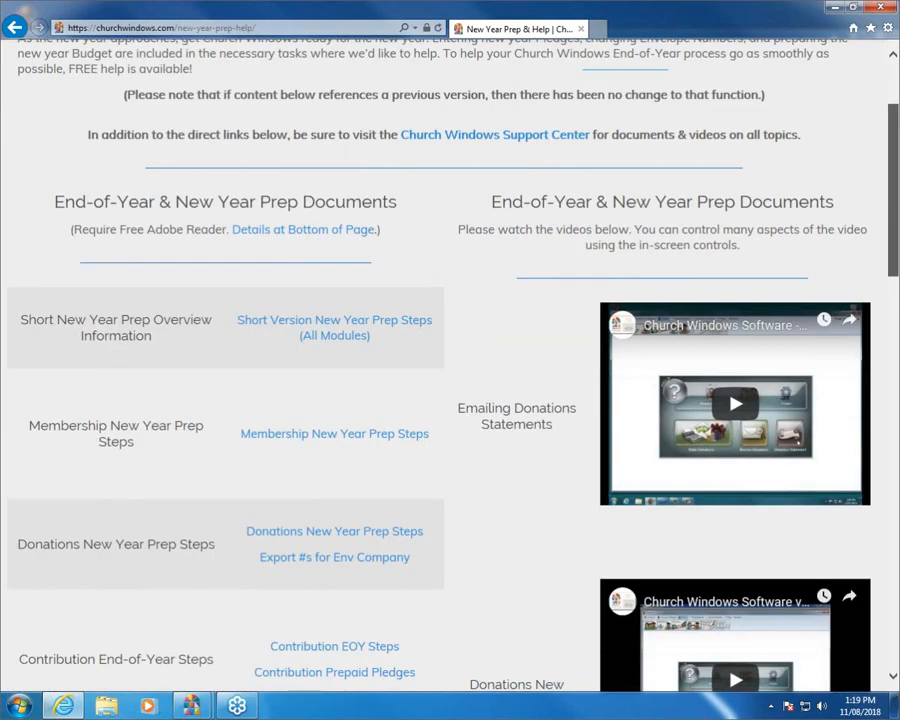
{"action": "scroll", "coordinate": [367, 374], "scroll_direction": "down", "scroll_amount": 3}
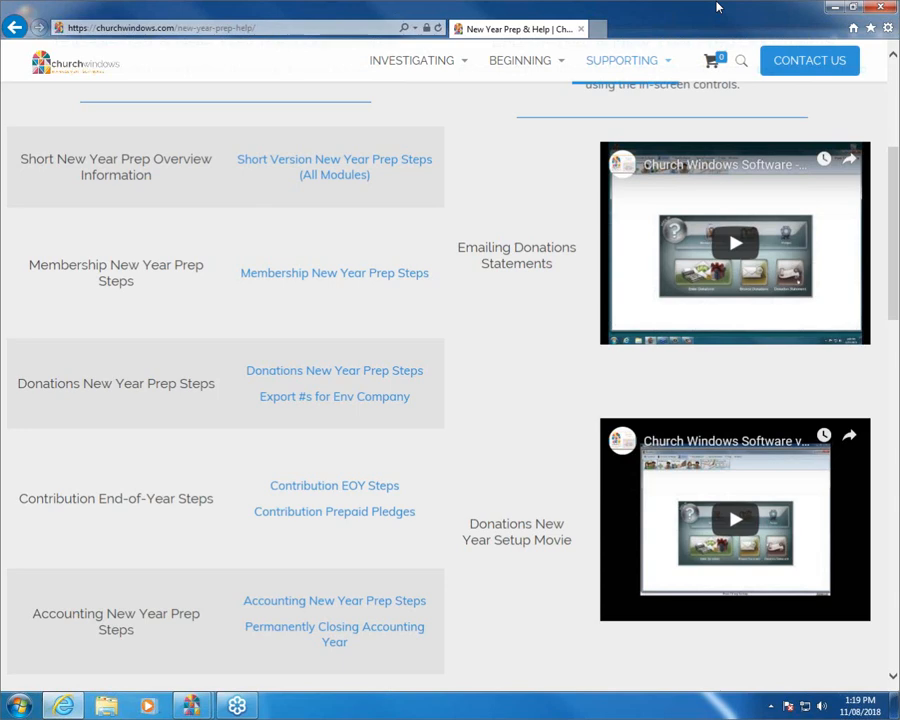
{"action": "left_click", "coordinate": [836, 8]}
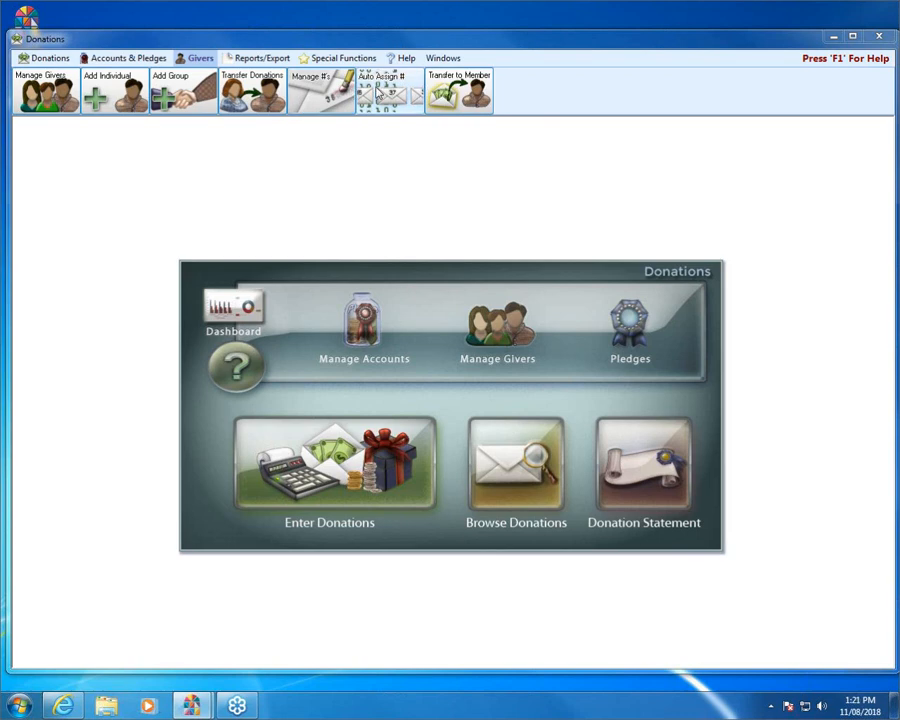
Step: Start another auto-assignment in Donations with 01/01/2019 as the start date, and decline replacing the existing numbers
{"action": "left_click", "coordinate": [380, 95]}
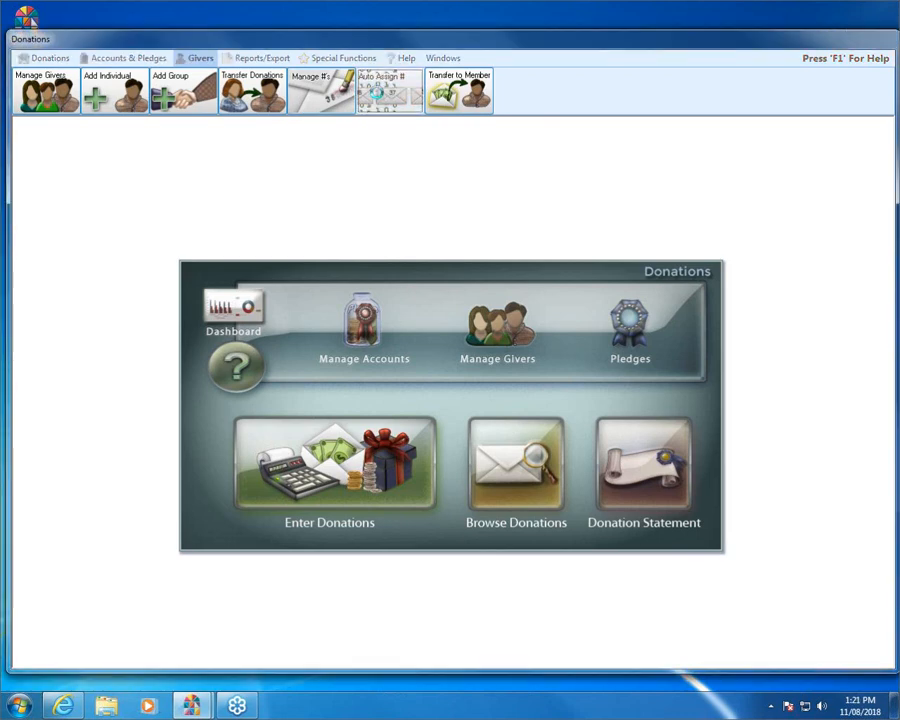
{"action": "left_click", "coordinate": [567, 406]}
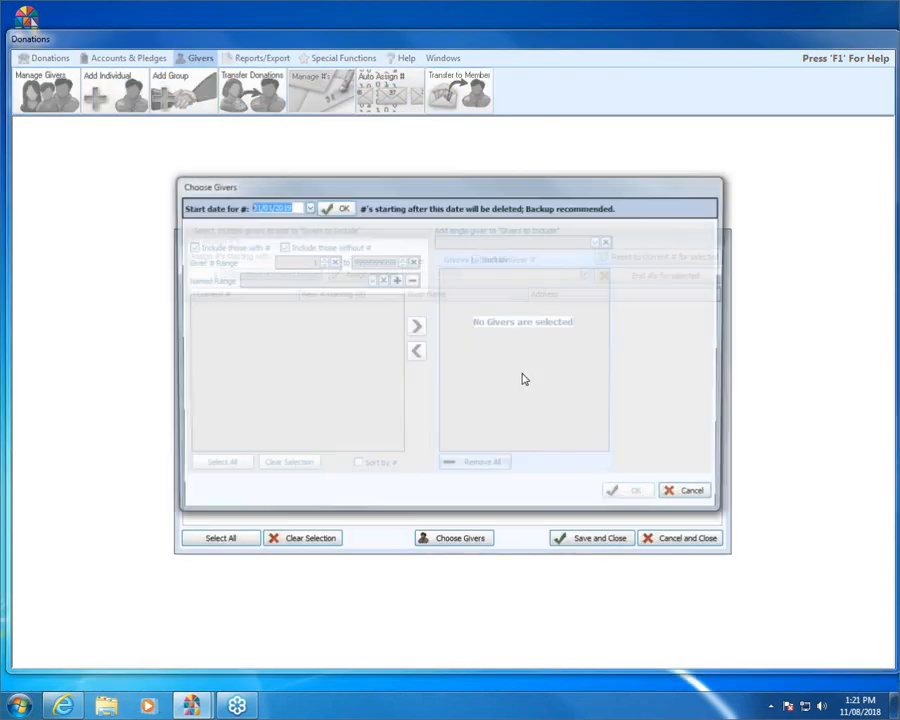
{"action": "left_click", "coordinate": [333, 208]}
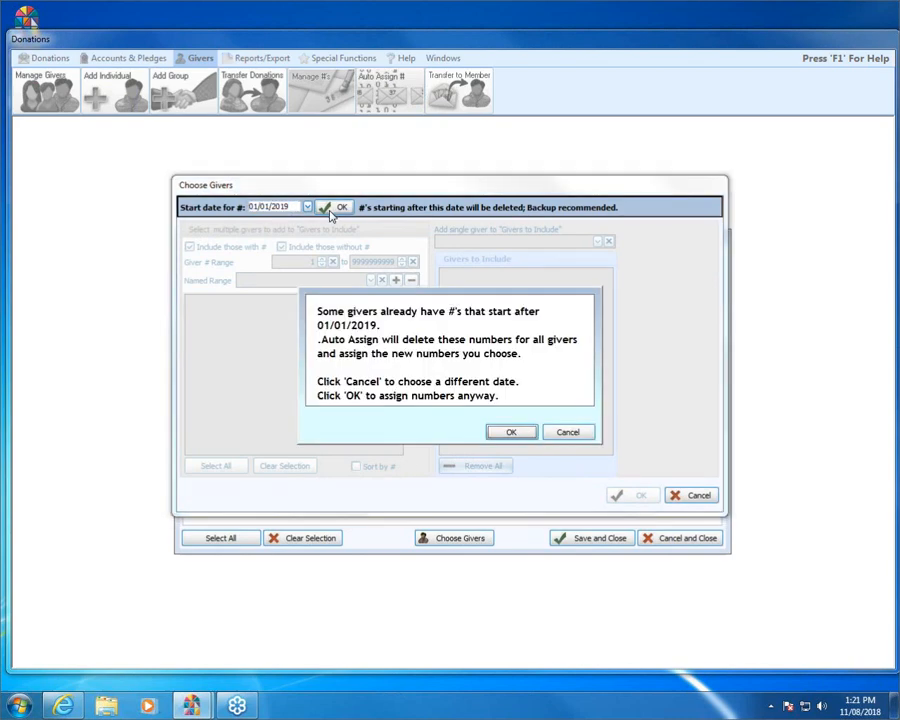
{"action": "left_click", "coordinate": [567, 432]}
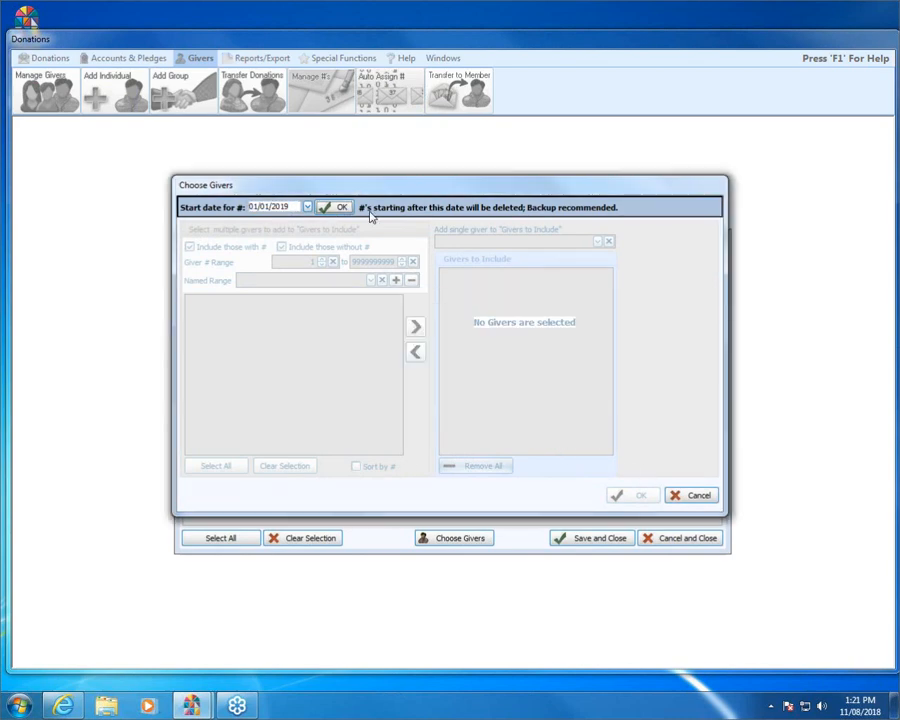
Step: Set the start date for the giver numbers to 01/01/2020 and confirm it
{"action": "left_click", "coordinate": [287, 206]}
{"action": "type", "text": "2020"}
{"action": "left_click", "coordinate": [328, 212]}
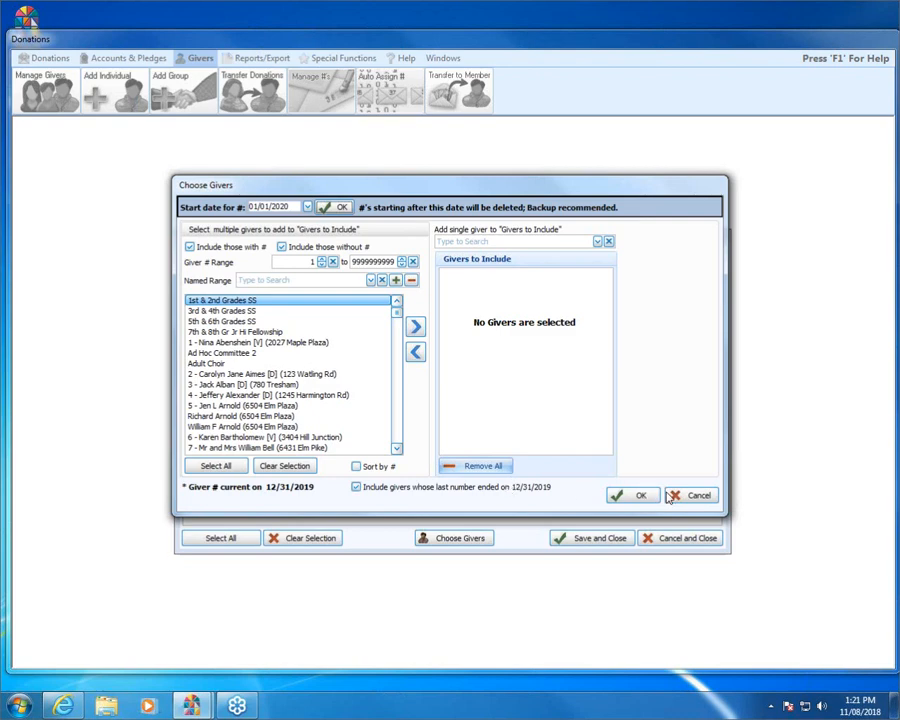
Step: Add all available givers to the givers to include and load them into the auto-assignment list
{"action": "left_click", "coordinate": [215, 466]}
{"action": "left_click", "coordinate": [413, 327]}
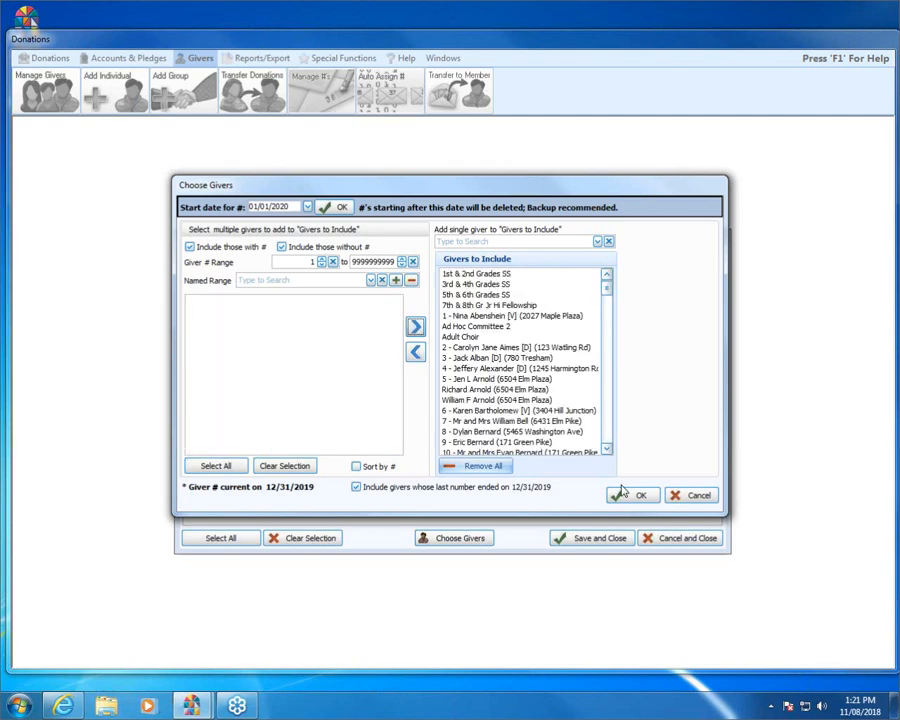
{"action": "left_click", "coordinate": [630, 495]}
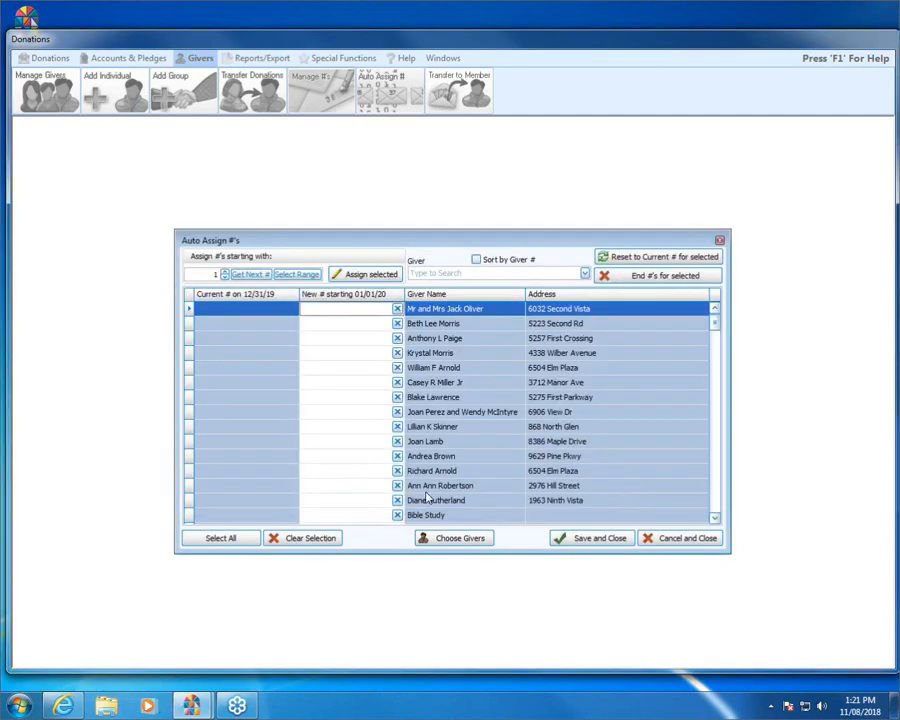
Step: Return to choosing givers, discard the giver number changes, and cancel the auto-assignment
{"action": "left_click", "coordinate": [460, 538]}
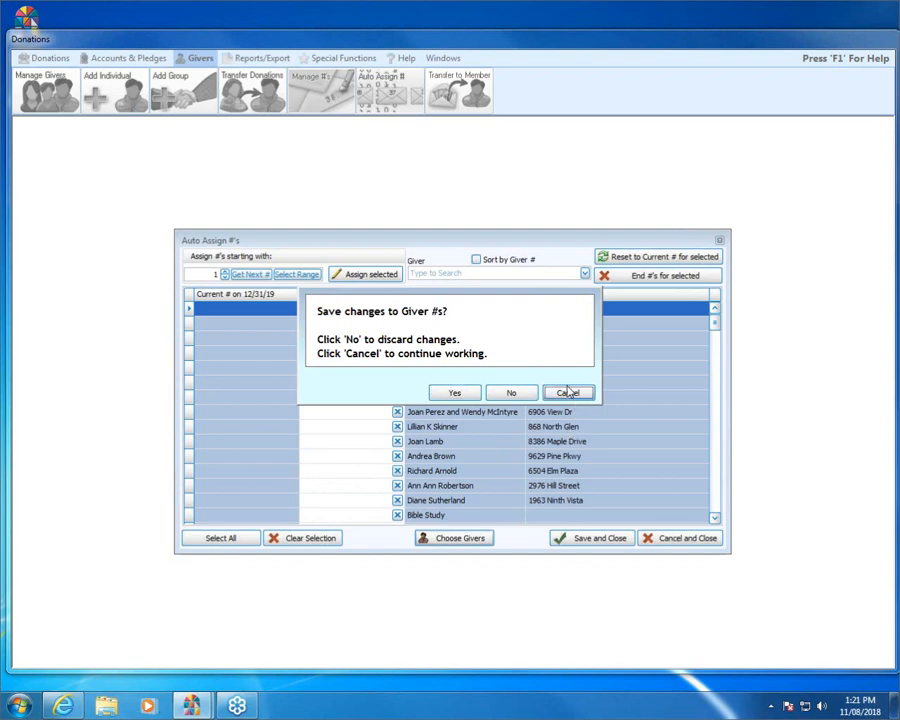
{"action": "left_click", "coordinate": [569, 393]}
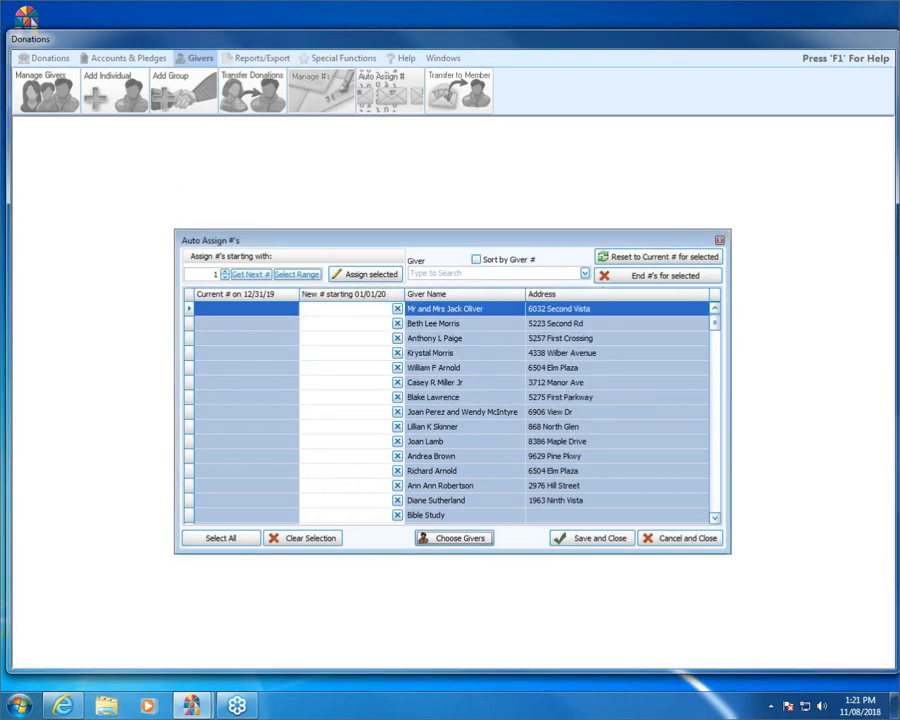
{"action": "left_click", "coordinate": [462, 538]}
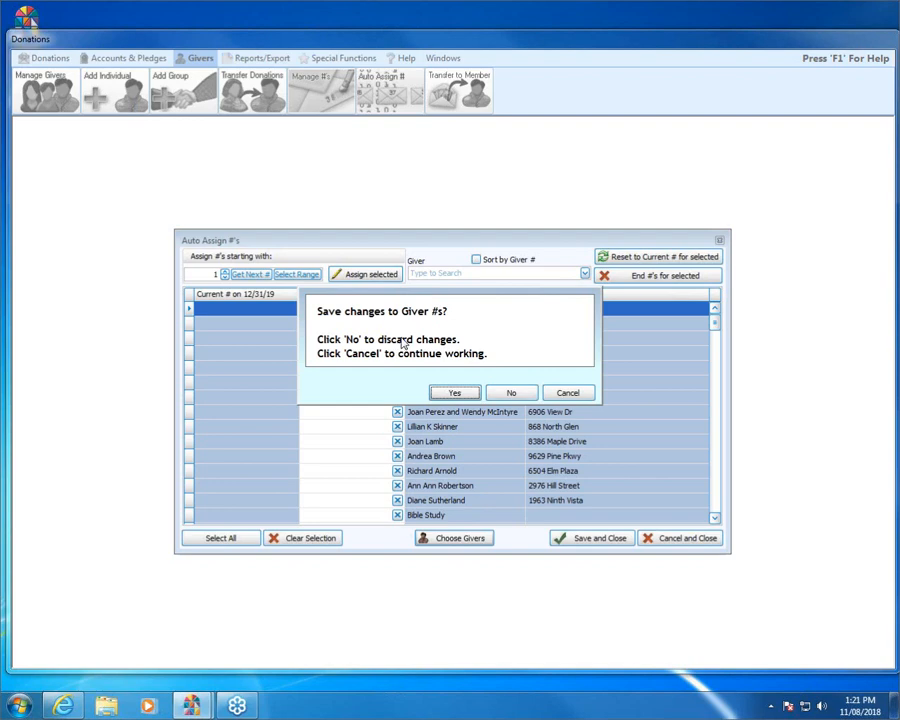
{"action": "left_click", "coordinate": [511, 393]}
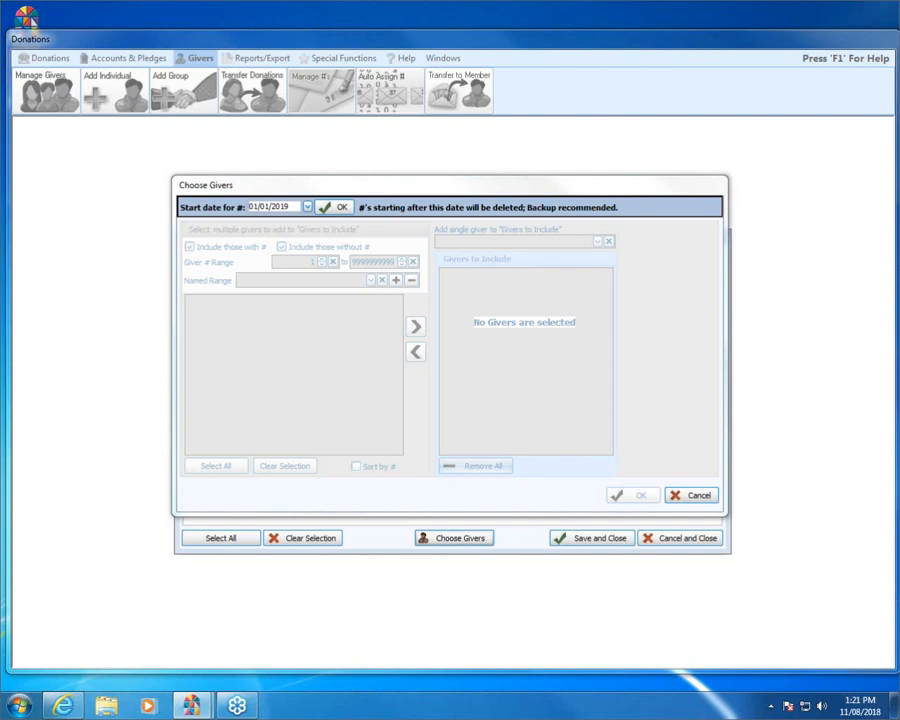
{"action": "left_click", "coordinate": [695, 496]}
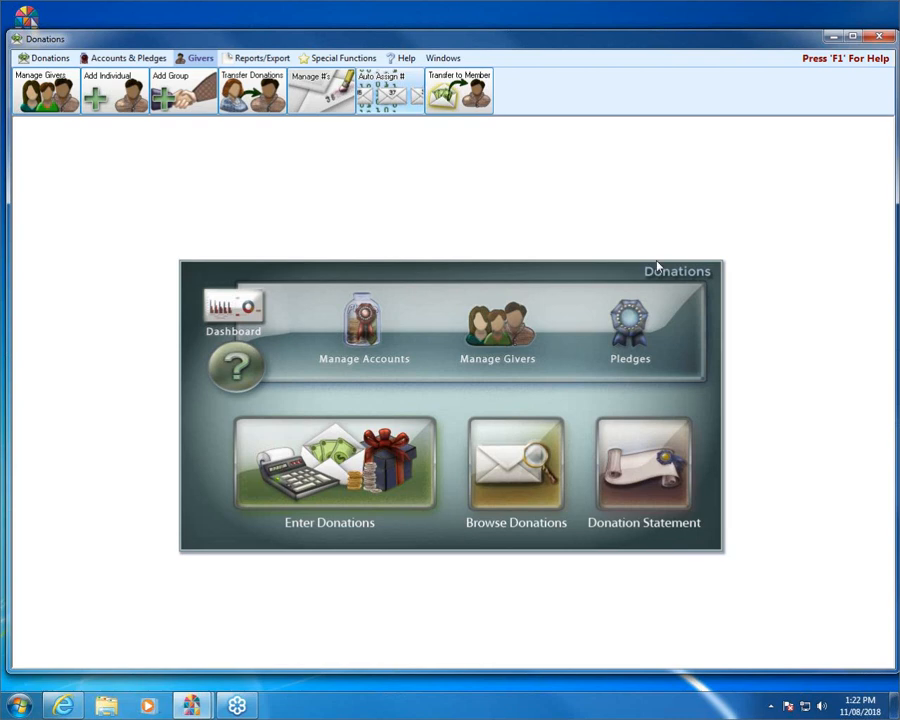
Step: Switch to Internet Explorer and search the churchwindows.com Support Center for "auto assign" in any category
{"action": "left_click", "coordinate": [62, 706]}
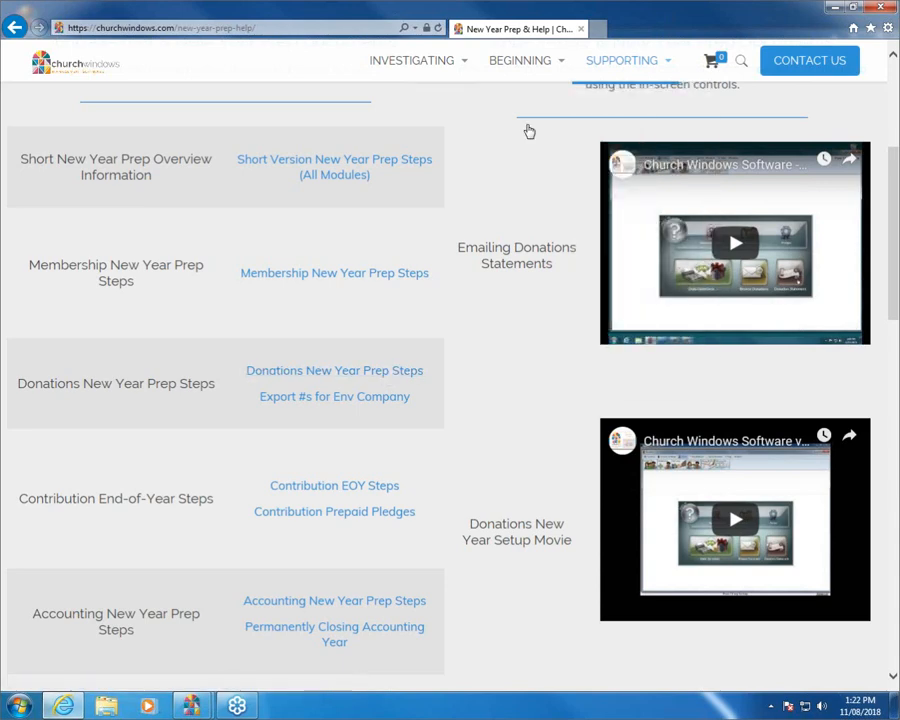
{"action": "mouse_move", "coordinate": [619, 64]}
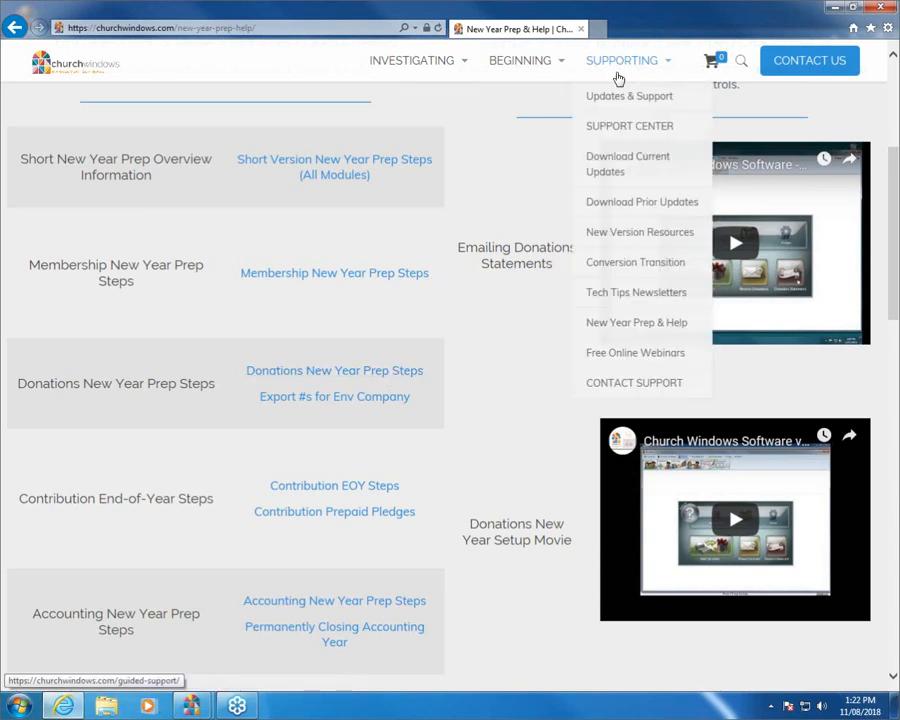
{"action": "left_click", "coordinate": [620, 128]}
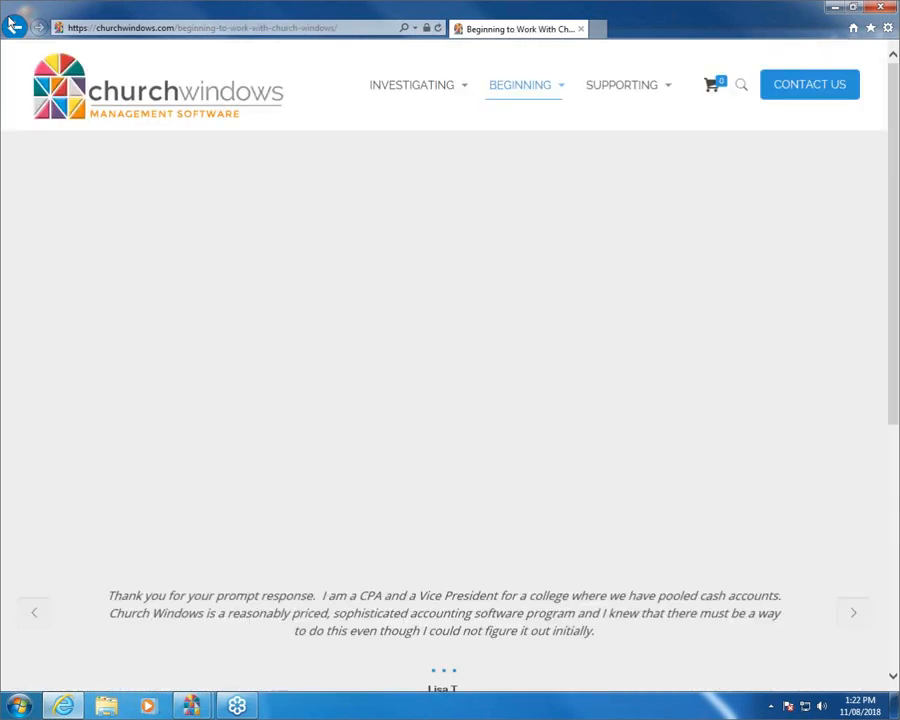
{"action": "left_click", "coordinate": [13, 26]}
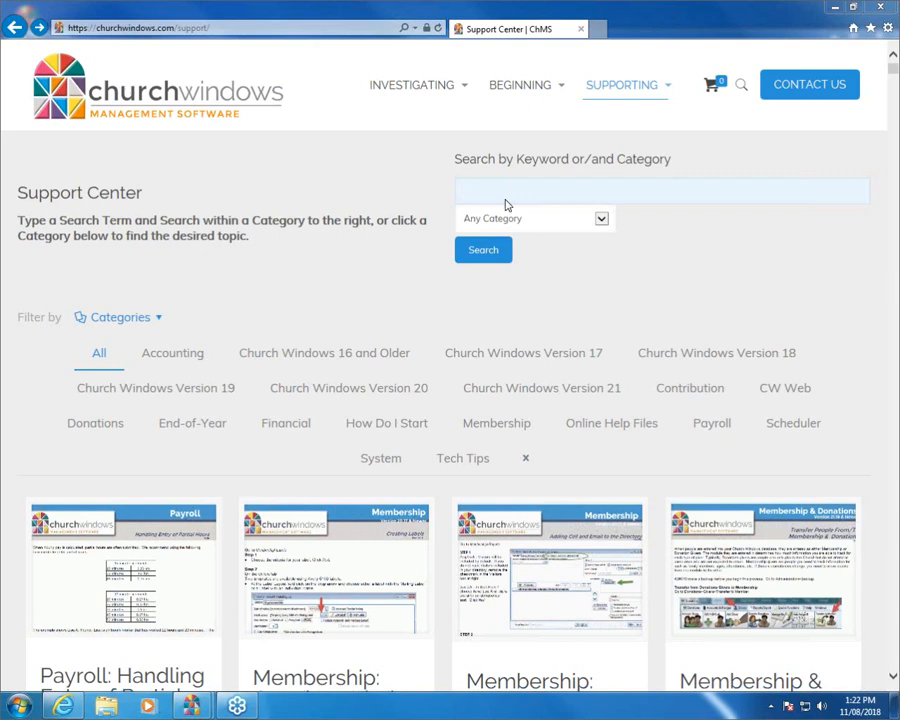
{"action": "type", "text": "auto as"}
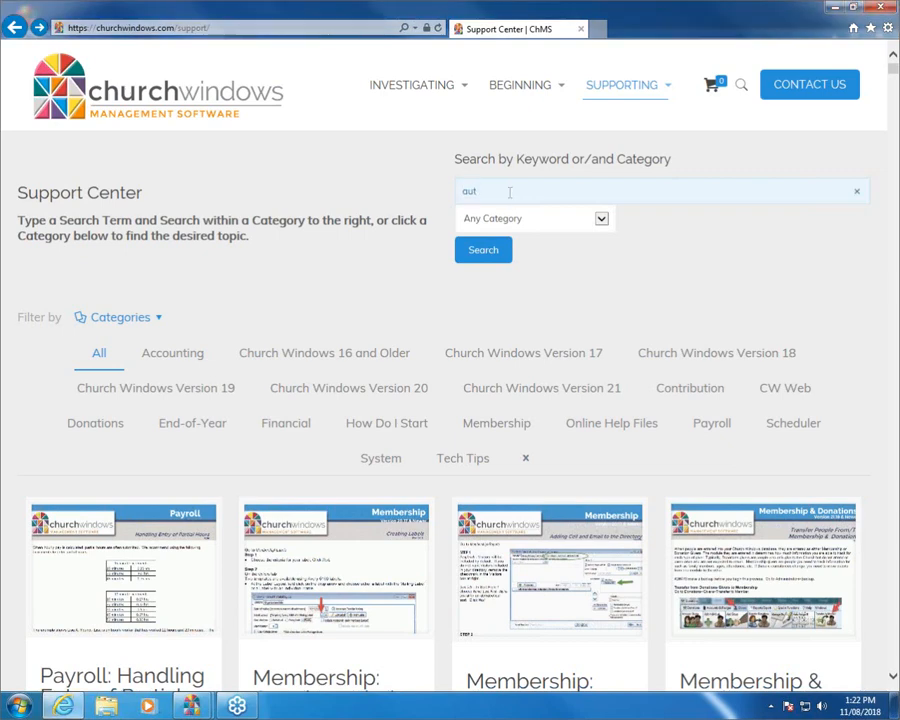
{"action": "type", "text": "sign"}
{"action": "key", "text": "Return"}
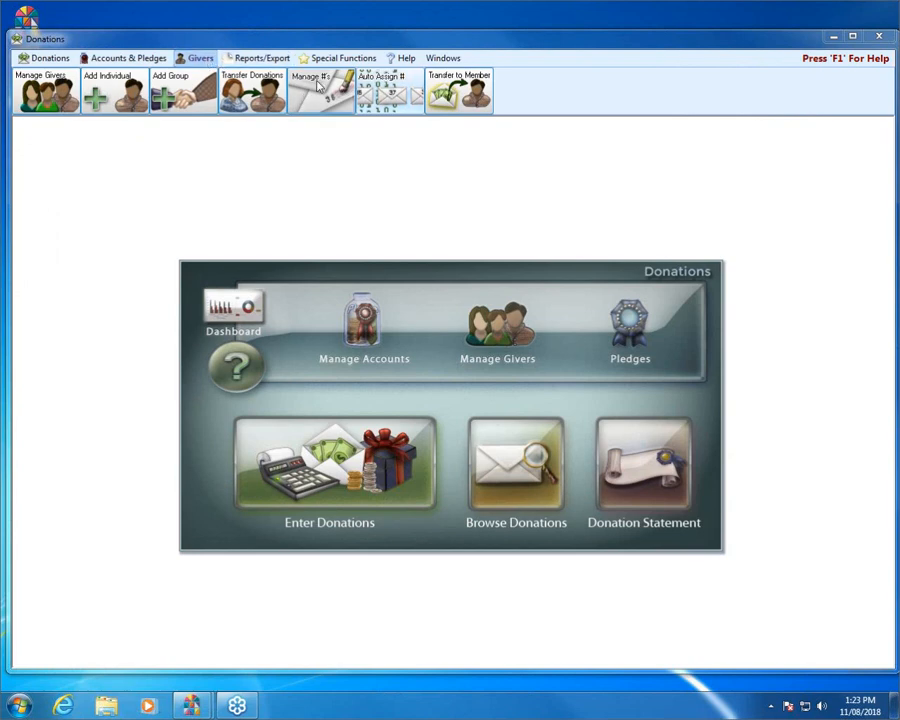
Step: View the current giver numbers in Manage #'s in Donations, and close the list and the Donations module
{"action": "left_click", "coordinate": [318, 86]}
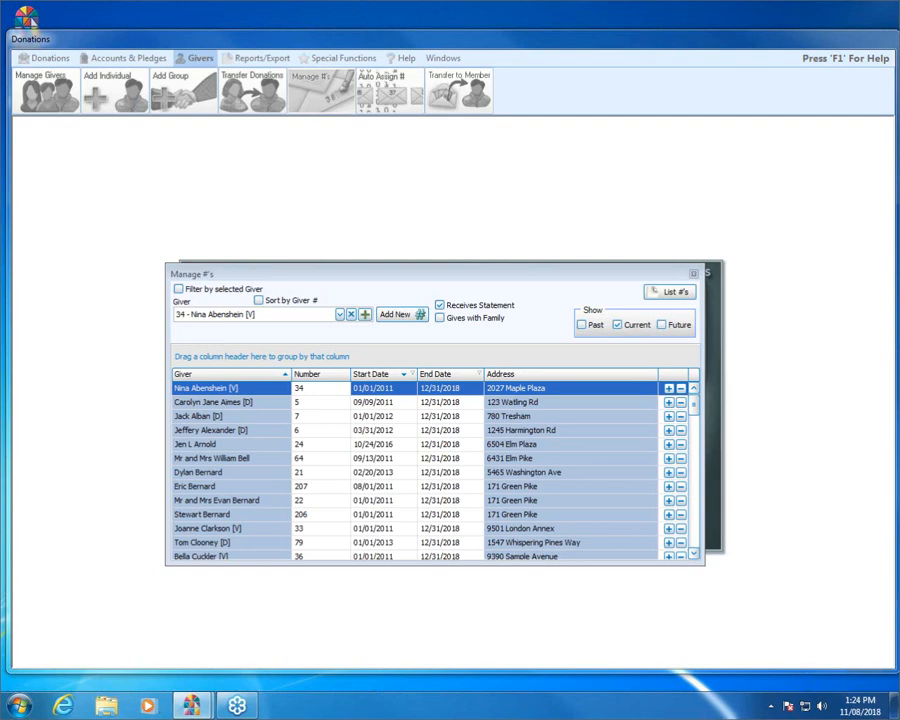
{"action": "left_click", "coordinate": [693, 274]}
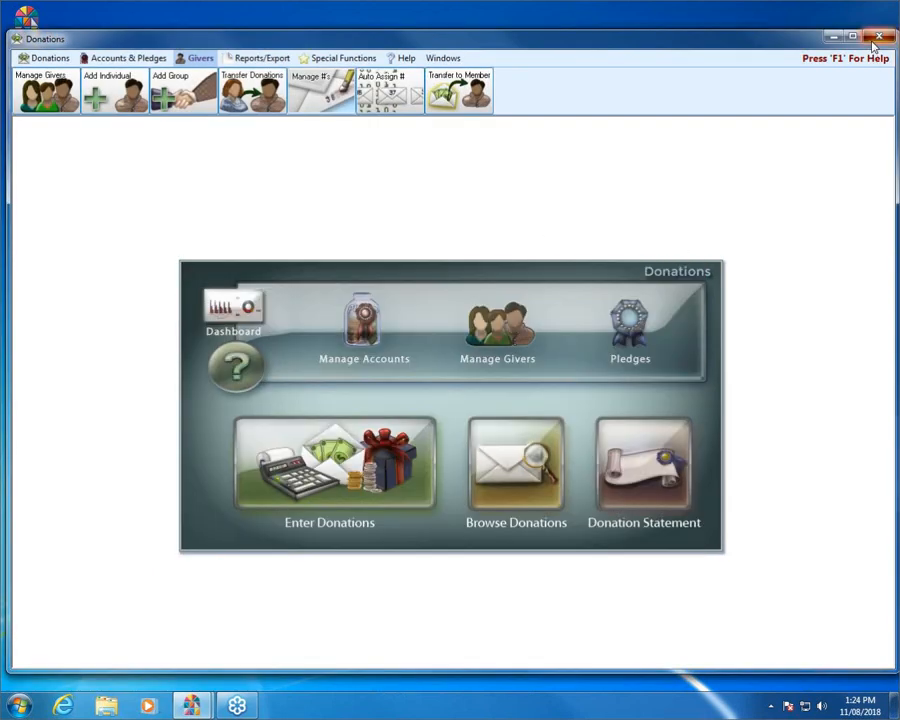
{"action": "left_click", "coordinate": [869, 40]}
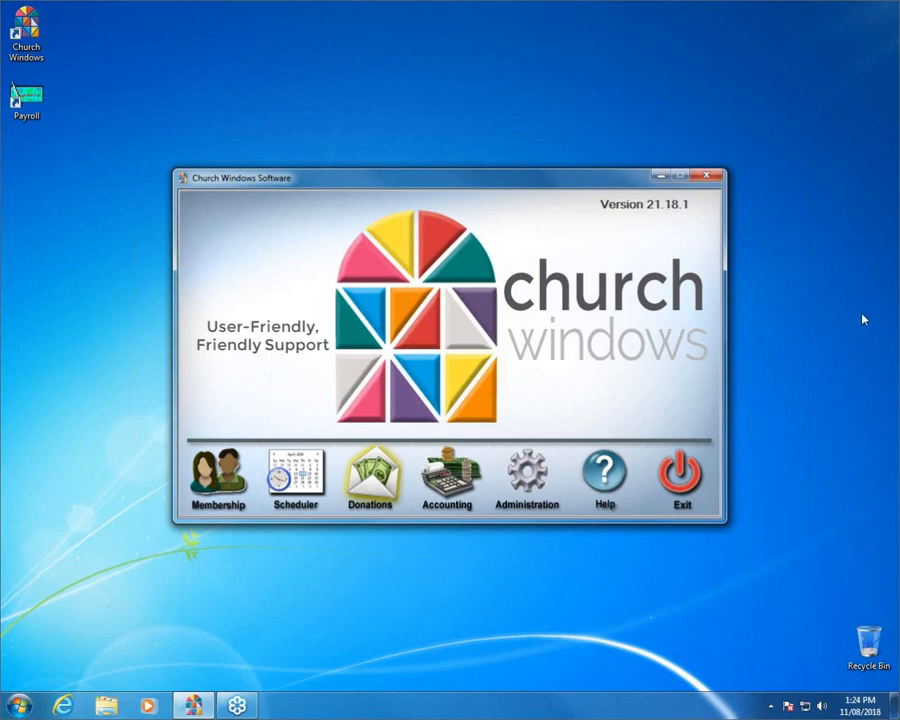